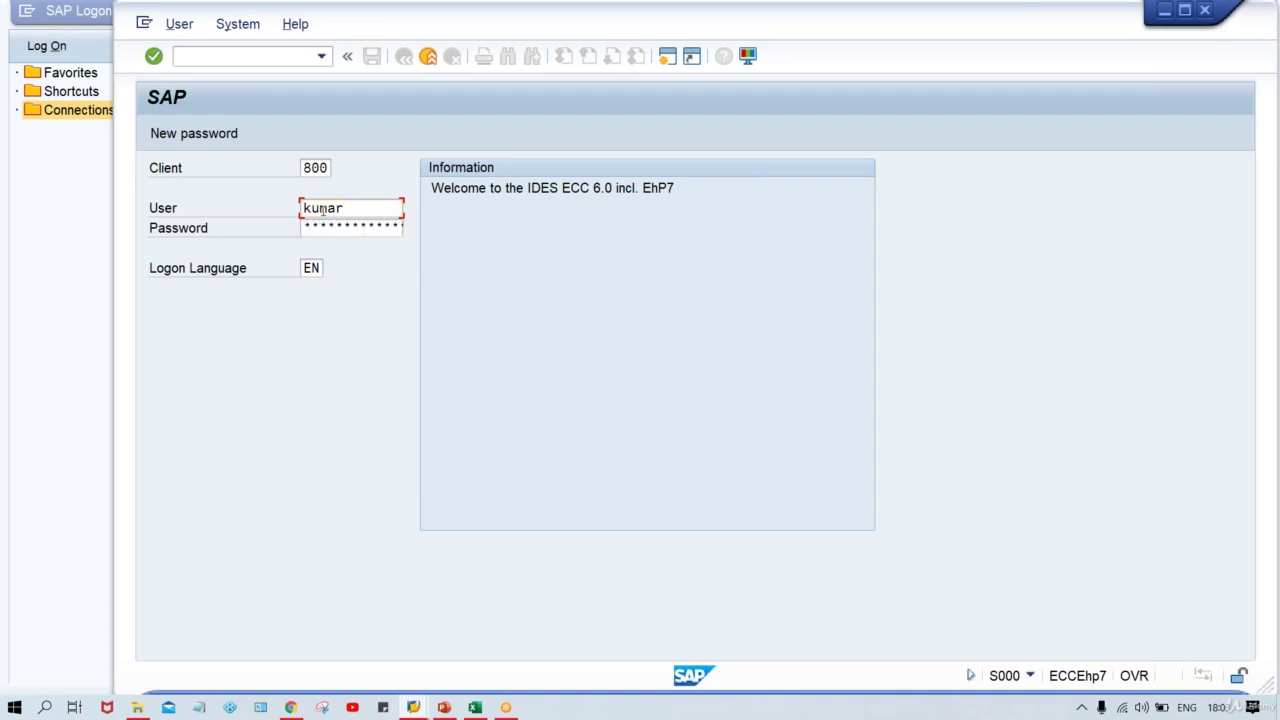
Step: Enter the account password and log on to client 800
{"action": "key", "text": "Tab"}
{"action": "type", "text": "*******"}
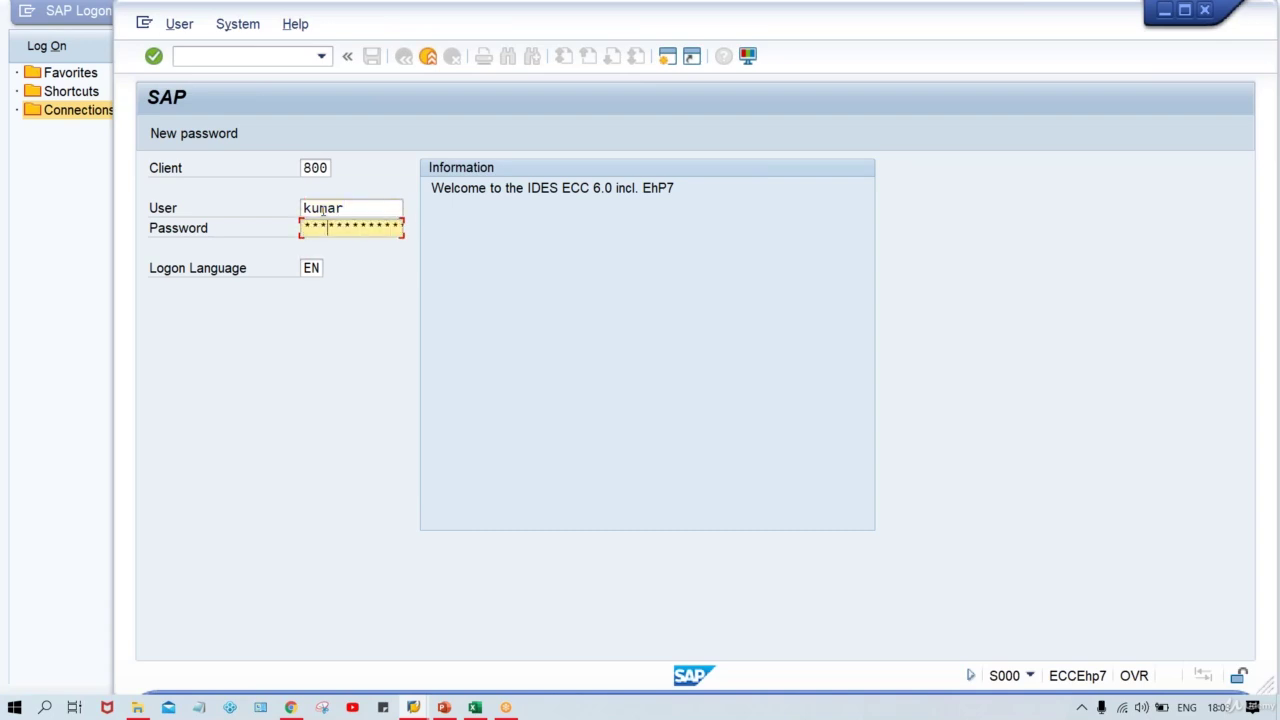
{"action": "key", "text": "Return"}
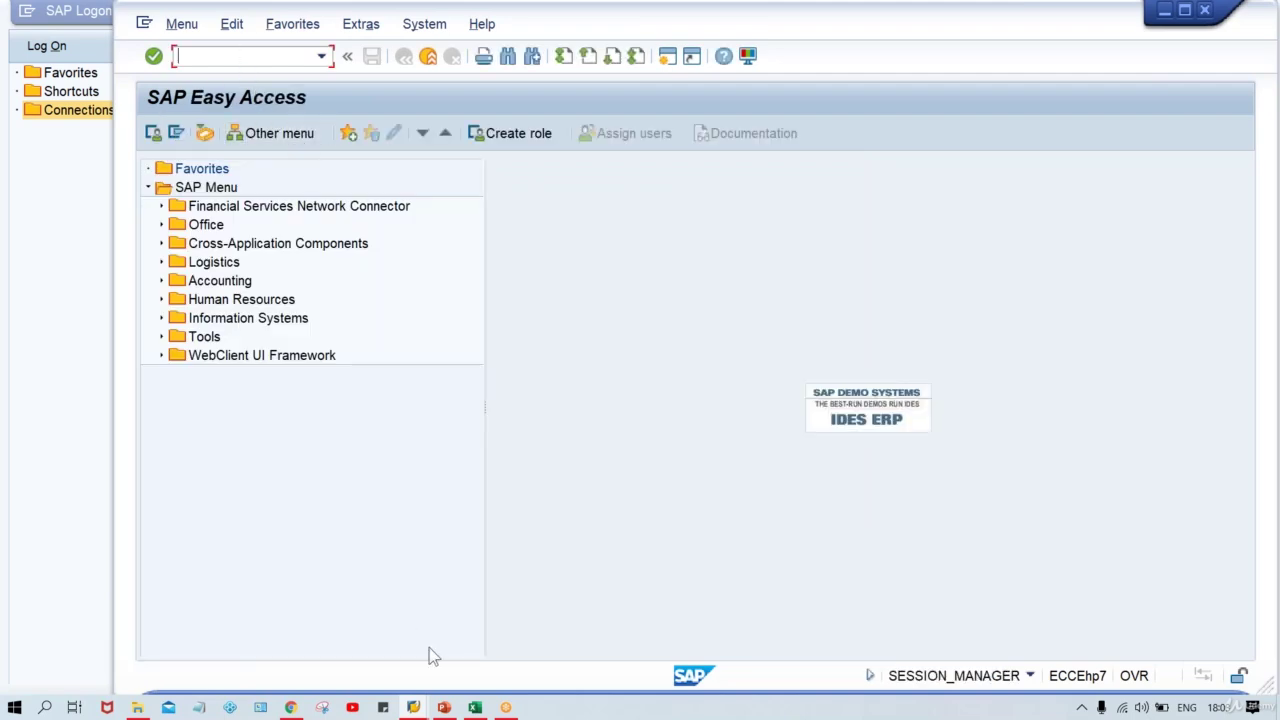
Step: Switch to the Basic Settings presentation in PowerPoint and view the Posting Period Variant slide
{"action": "mouse_move", "coordinate": [444, 707]}
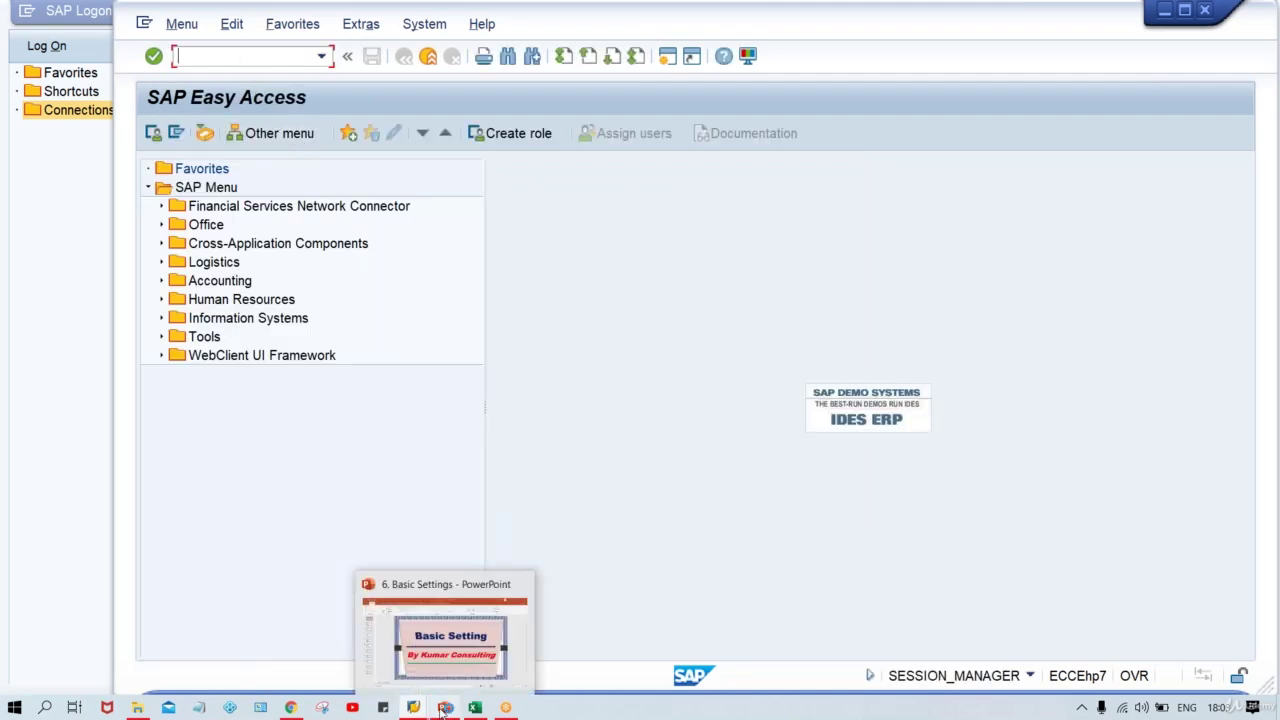
{"action": "left_click", "coordinate": [444, 662]}
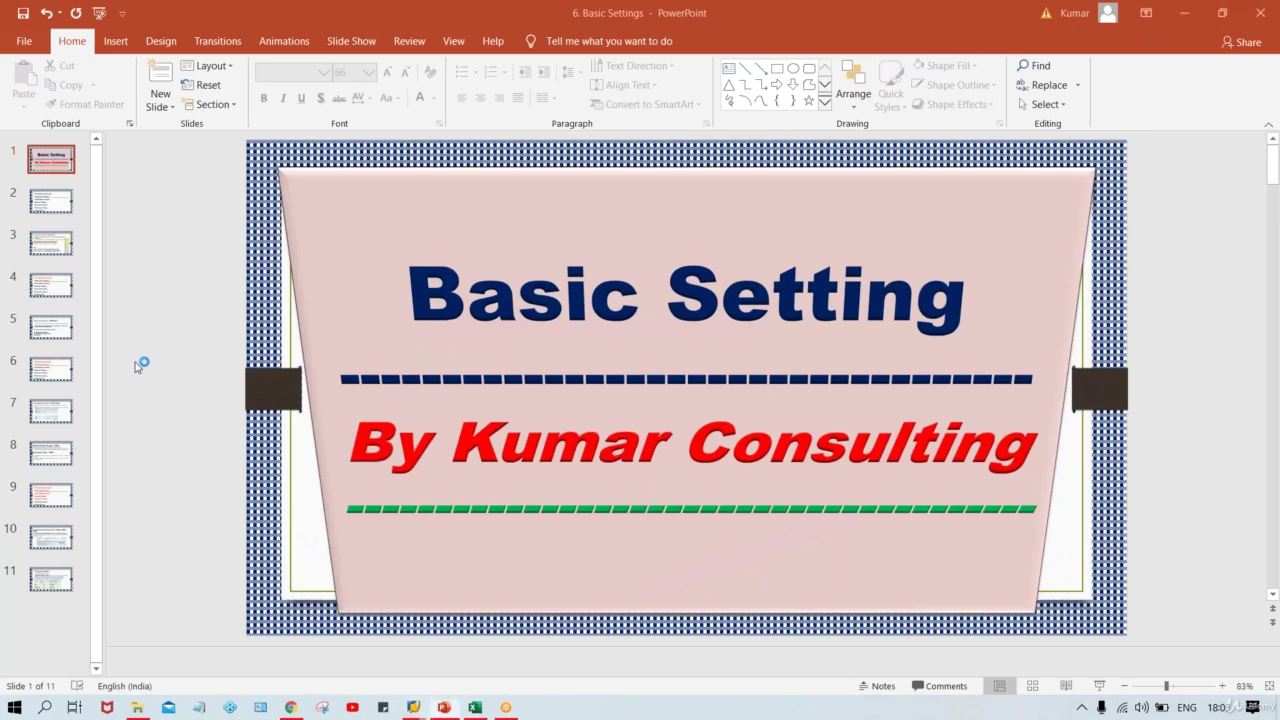
{"action": "scroll", "coordinate": [203, 375], "scroll_direction": "down", "scroll_amount": 2}
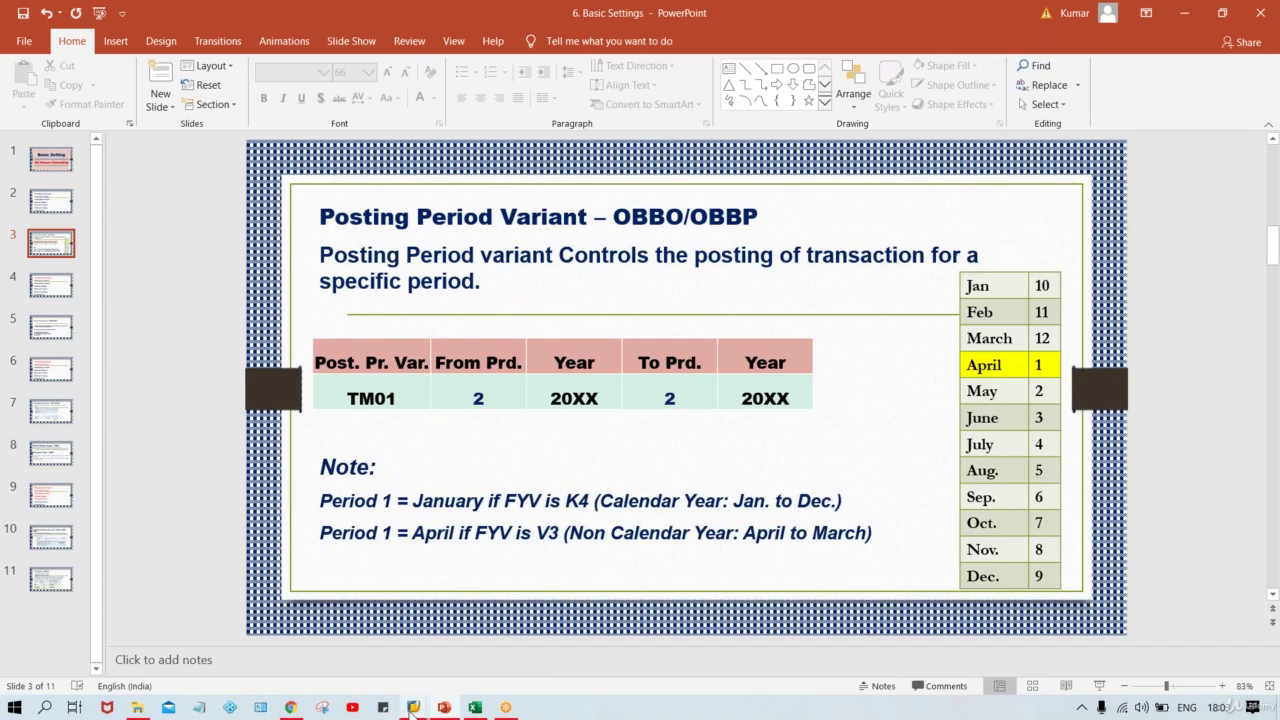
Step: Switch back to SAP and start new entries in transaction OBBO
{"action": "mouse_move", "coordinate": [412, 708]}
{"action": "left_click", "coordinate": [482, 661]}
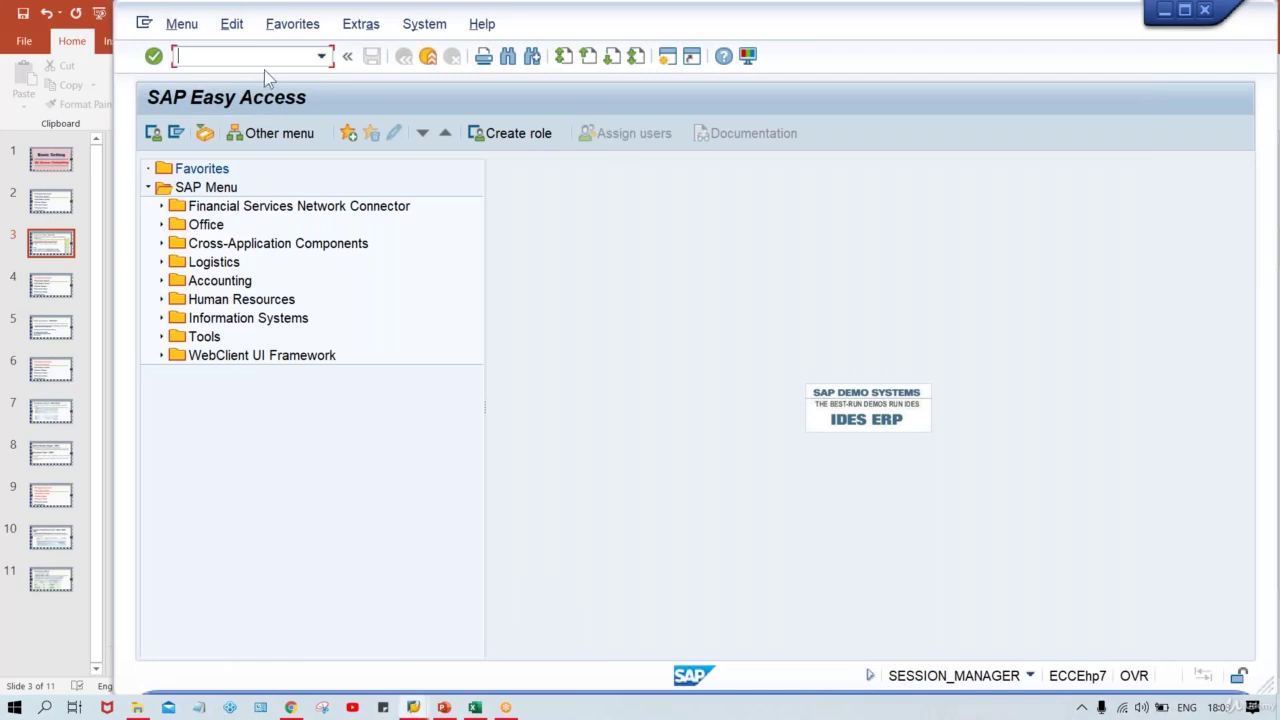
{"action": "type", "text": "obbo"}
{"action": "key", "text": "Return"}
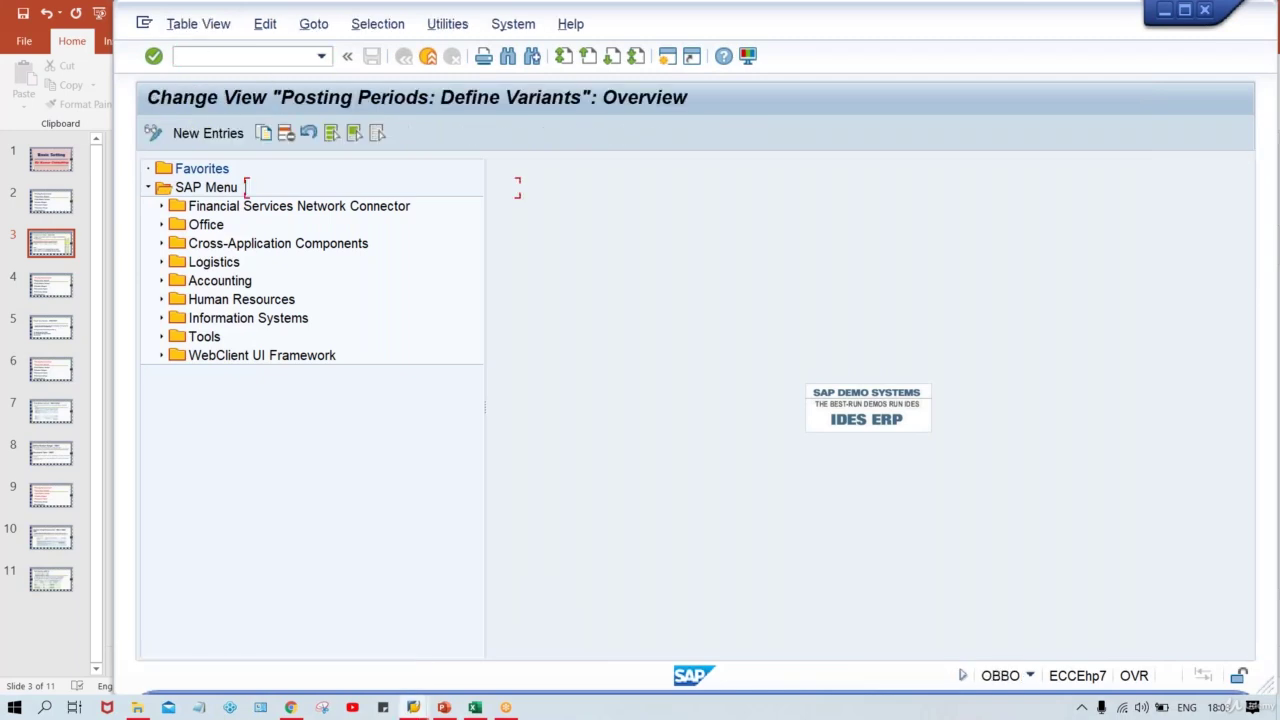
{"action": "left_click", "coordinate": [227, 134]}
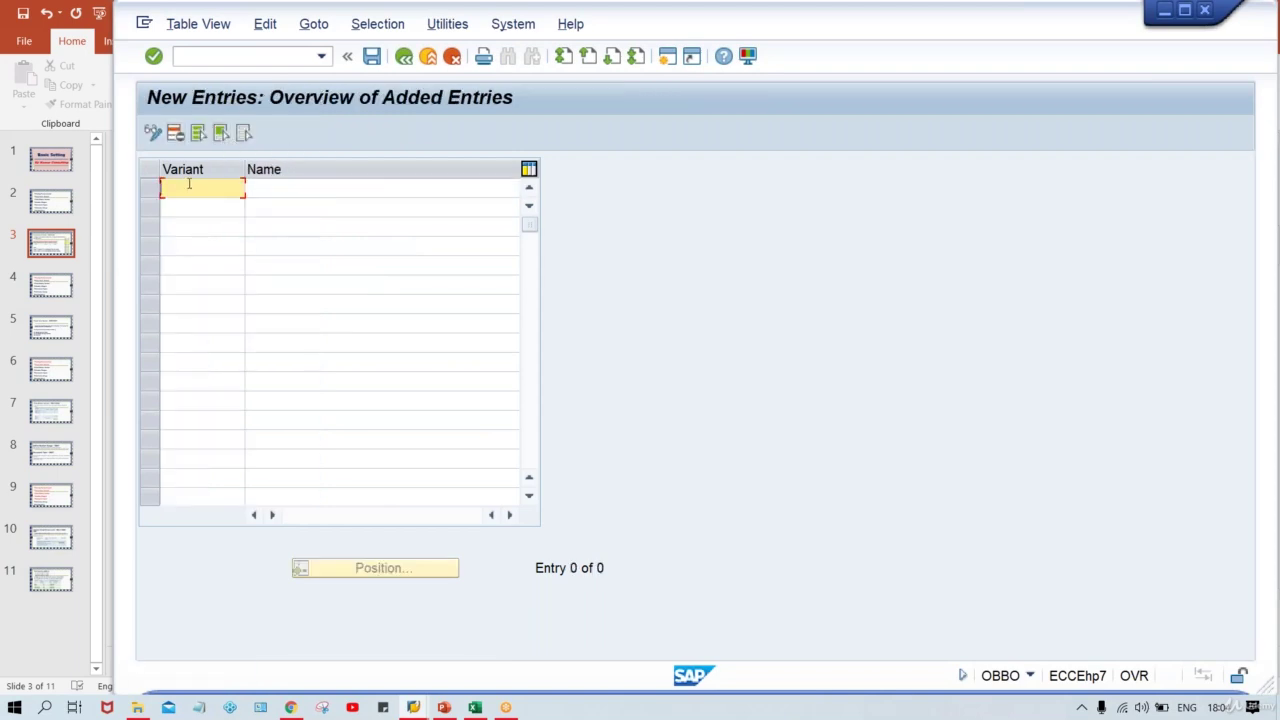
Step: Create posting period variant TPPV named TATA MOTOR PPV and save it to the proposed TATA MOTOR customizing request
{"action": "key", "text": "Caps_Lock"}
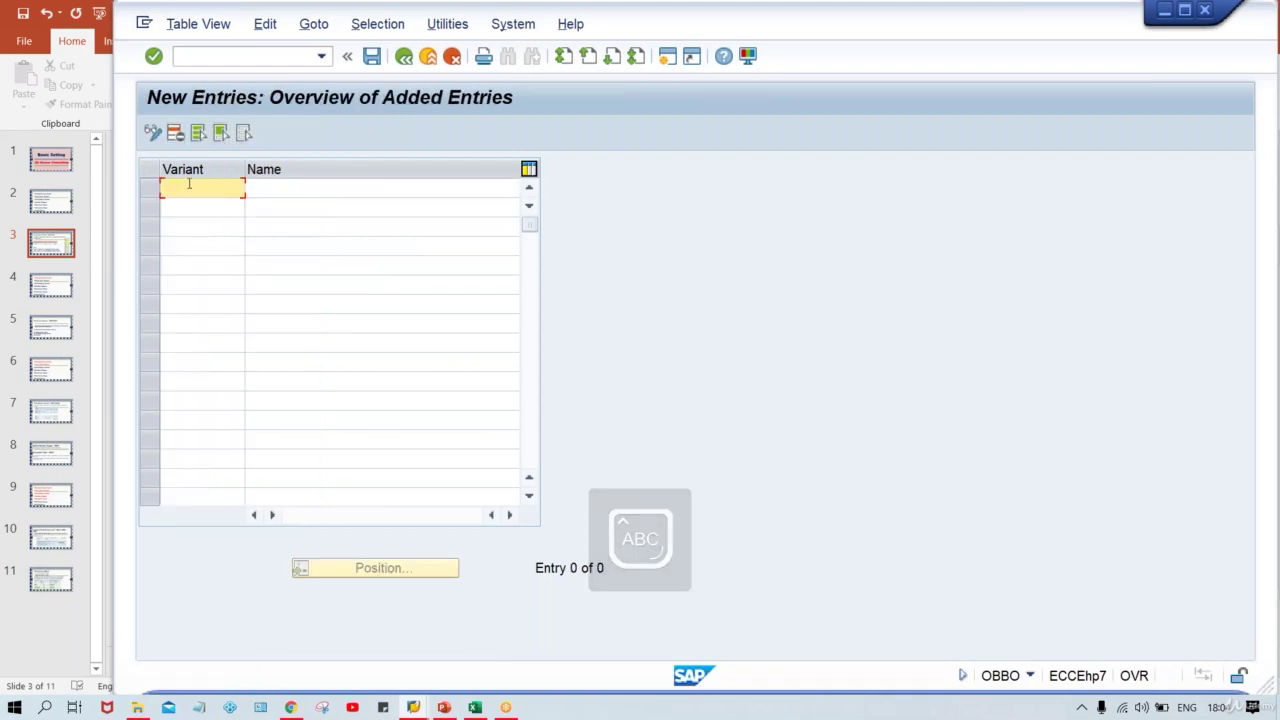
{"action": "type", "text": "TPPV"}
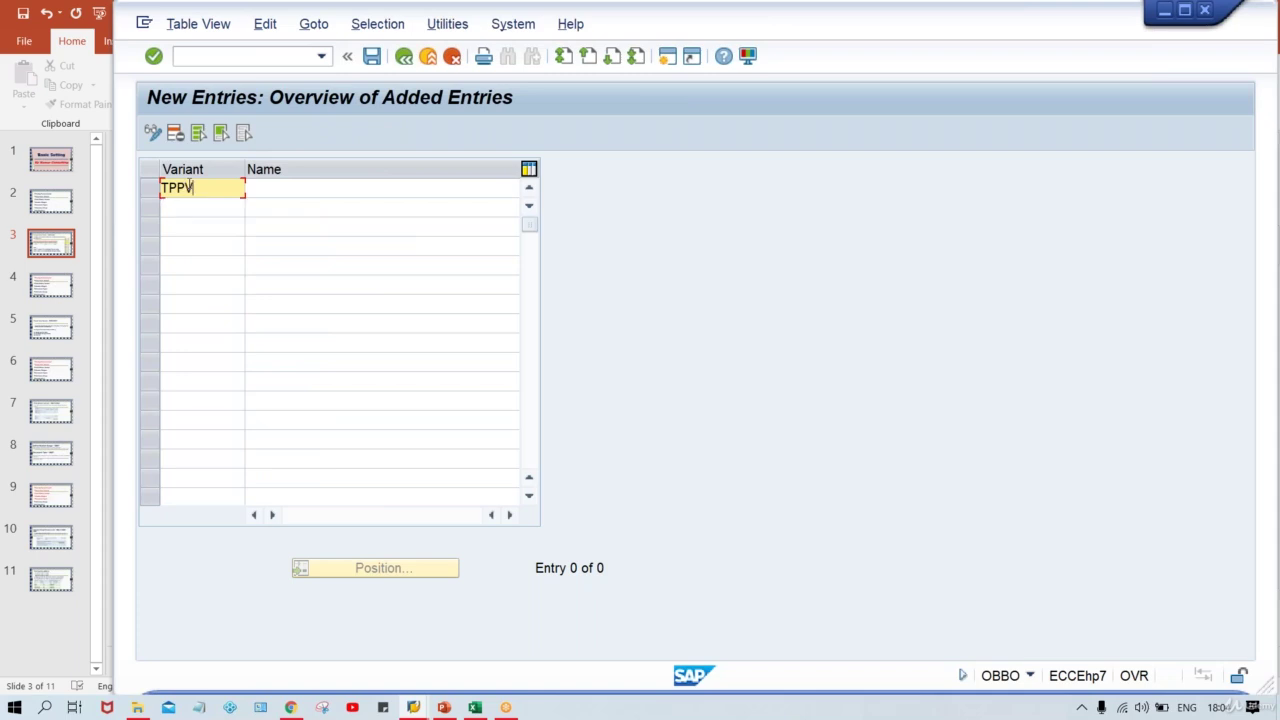
{"action": "key", "text": "Tab"}
{"action": "type", "text": "T"}
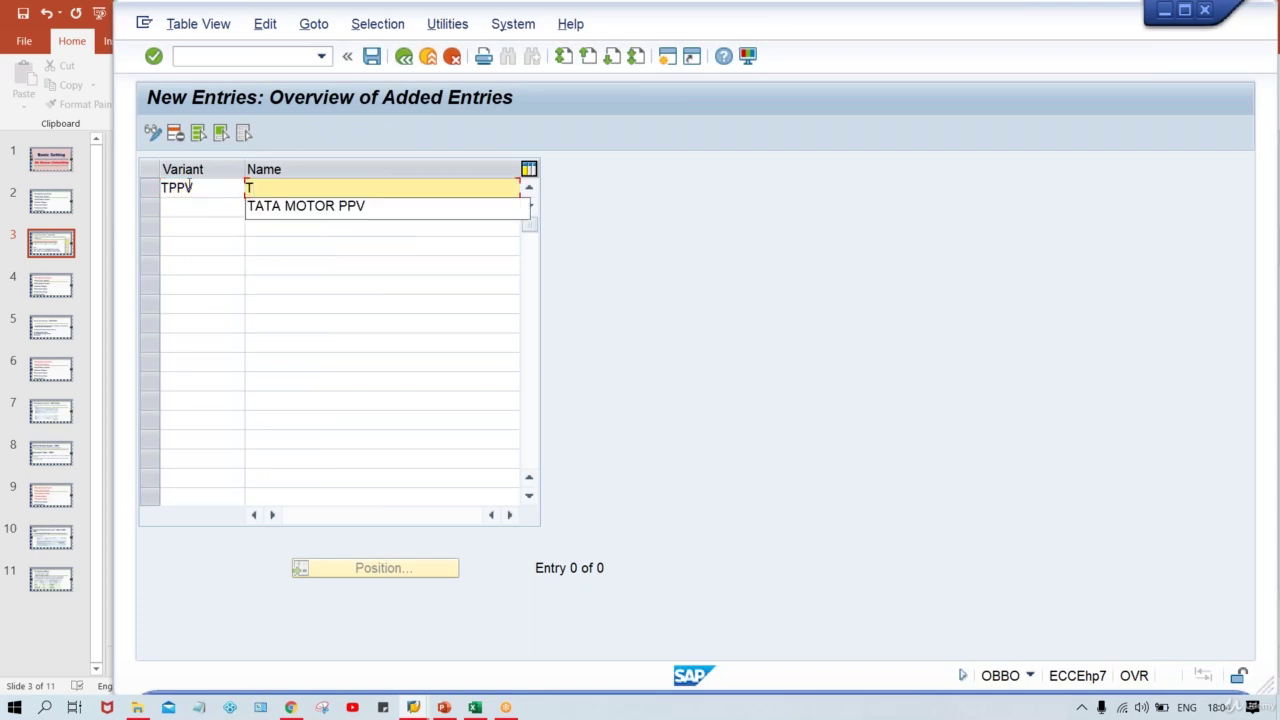
{"action": "key", "text": "Down"}
{"action": "key", "text": "Return"}
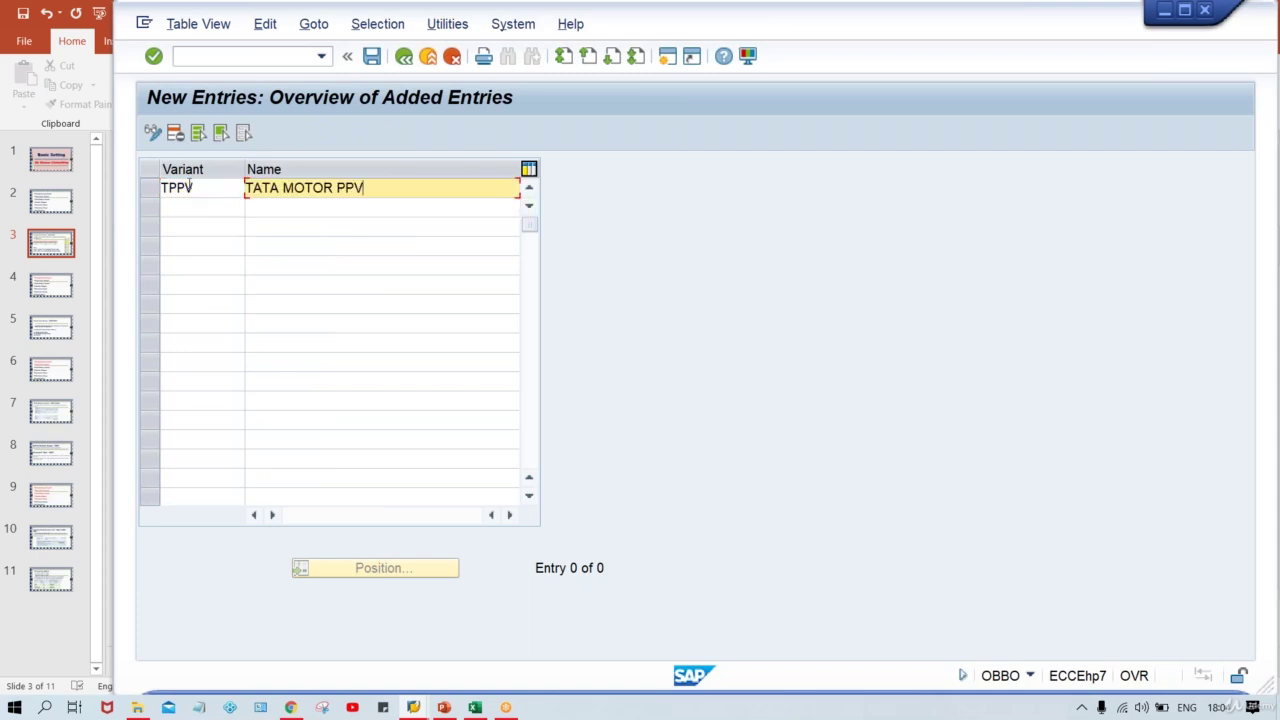
{"action": "key", "text": "Return"}
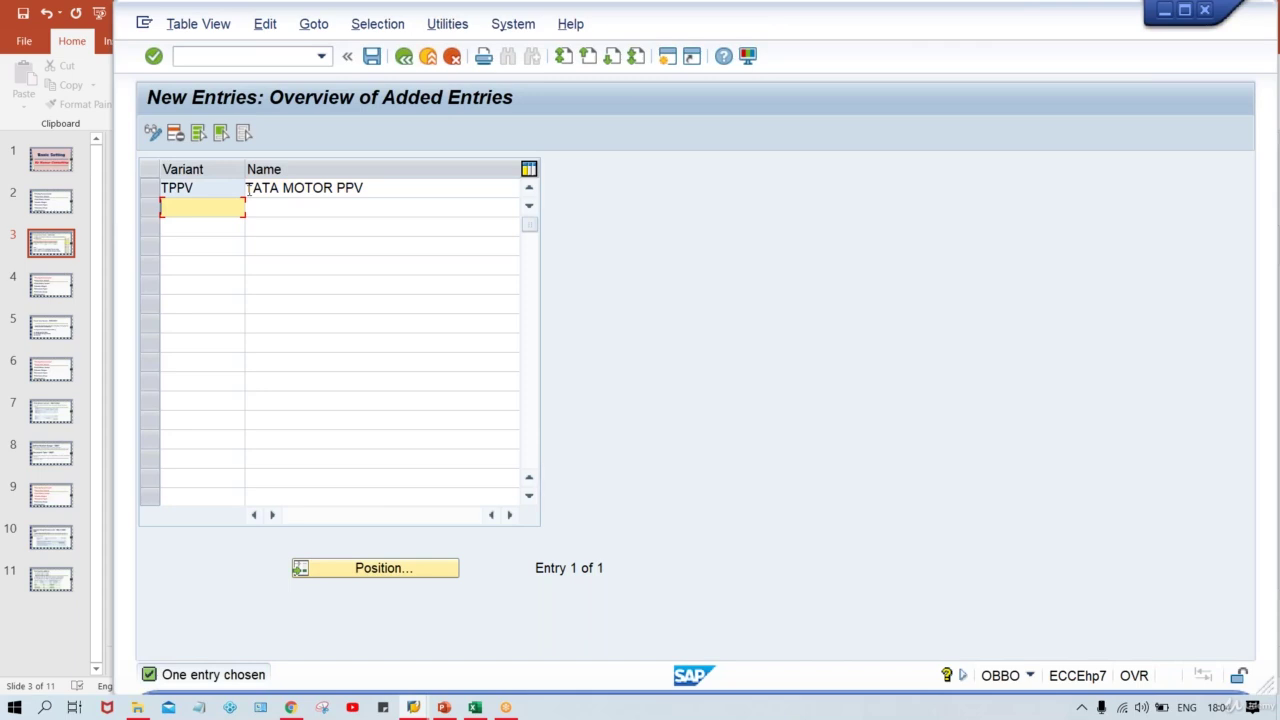
{"action": "key", "text": "ctrl+s"}
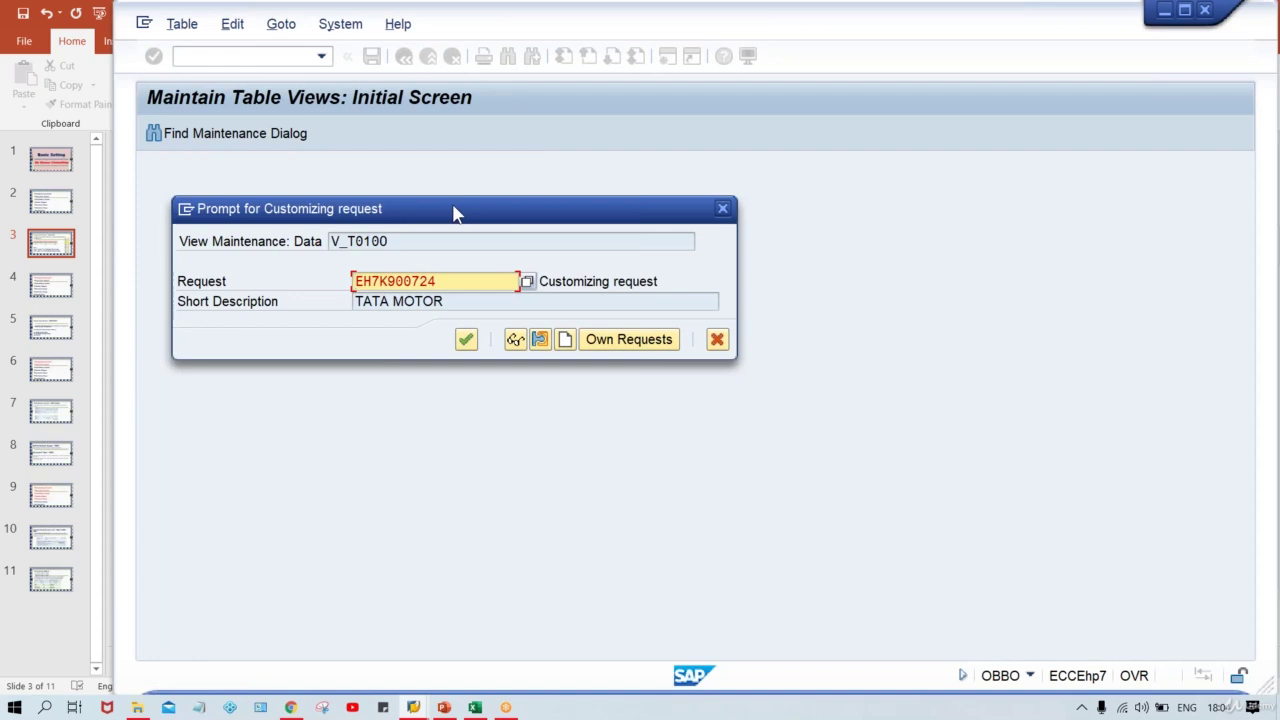
{"action": "key", "text": "Return"}
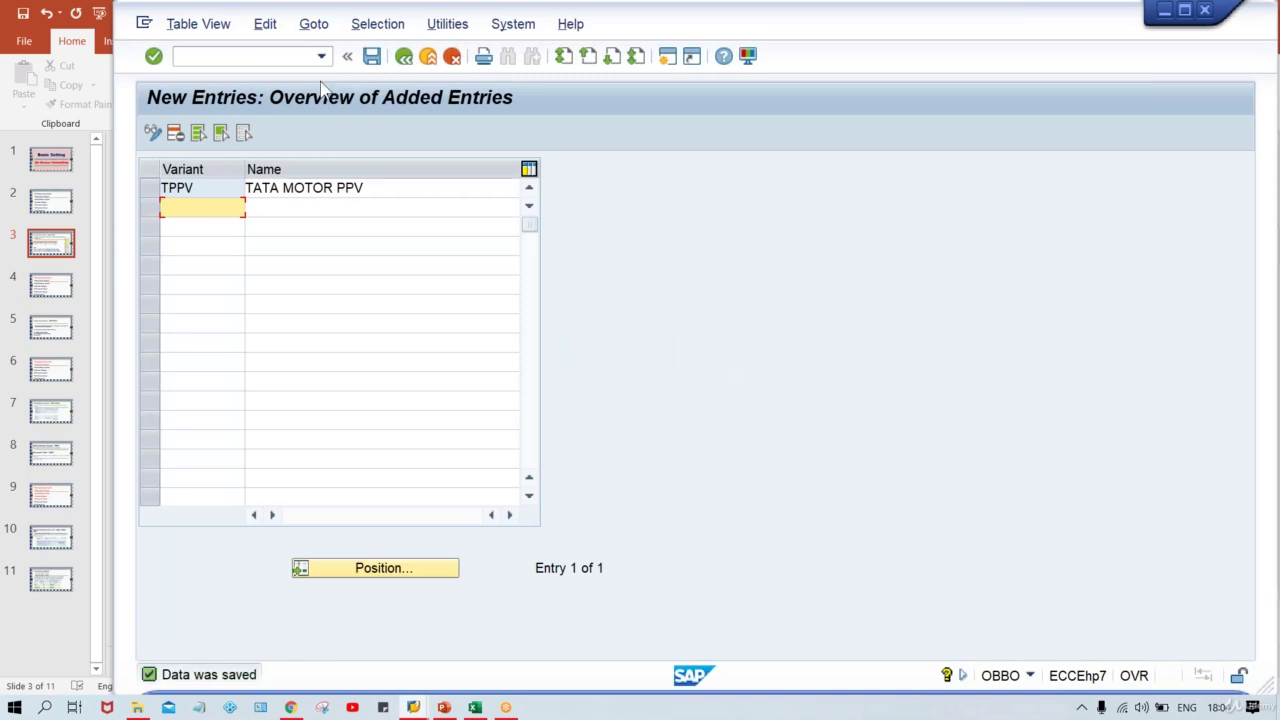
Step: Go to transaction OBBP and position the list on company code TM00
{"action": "left_click", "coordinate": [254, 60]}
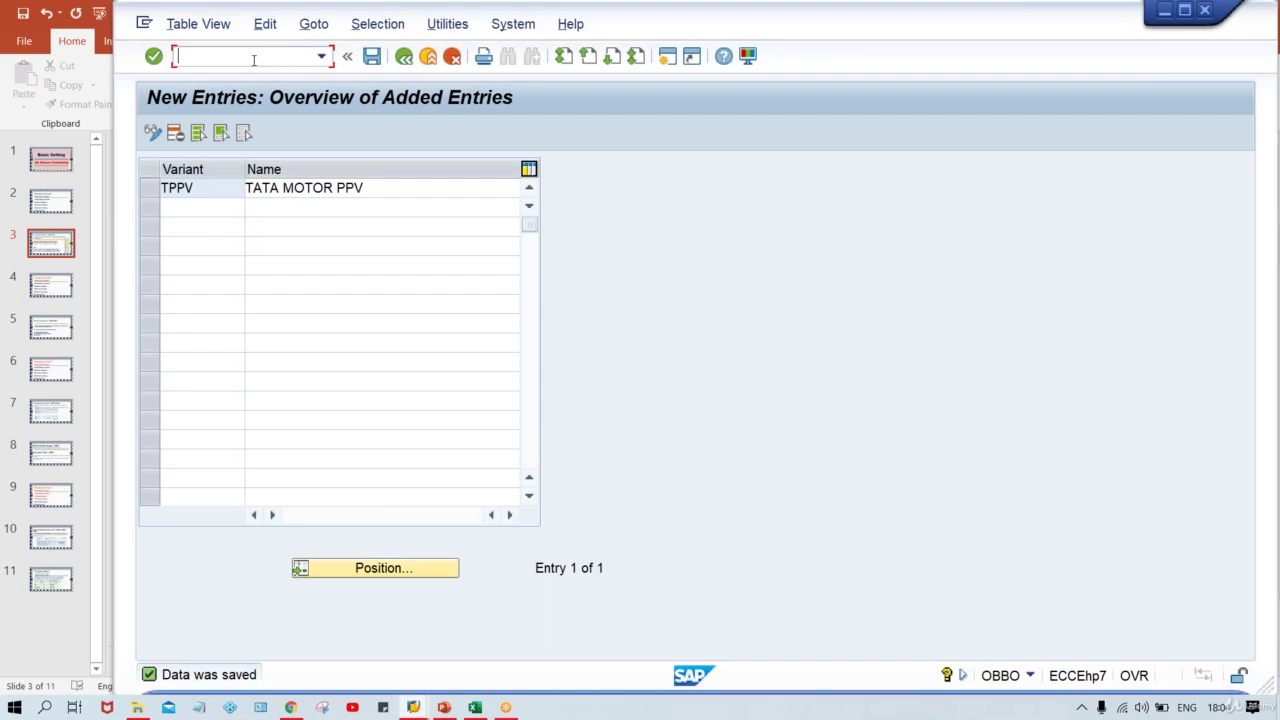
{"action": "type", "text": "/NOBBP"}
{"action": "key", "text": "Return"}
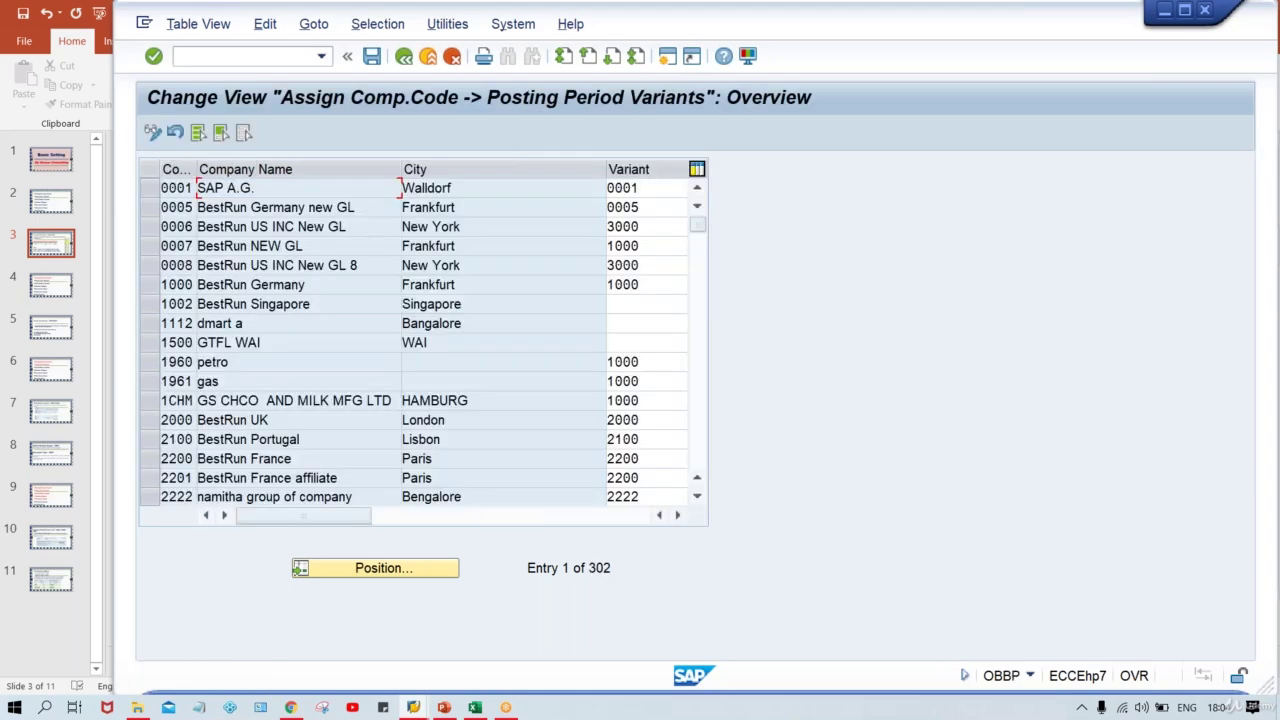
{"action": "left_click", "coordinate": [396, 574]}
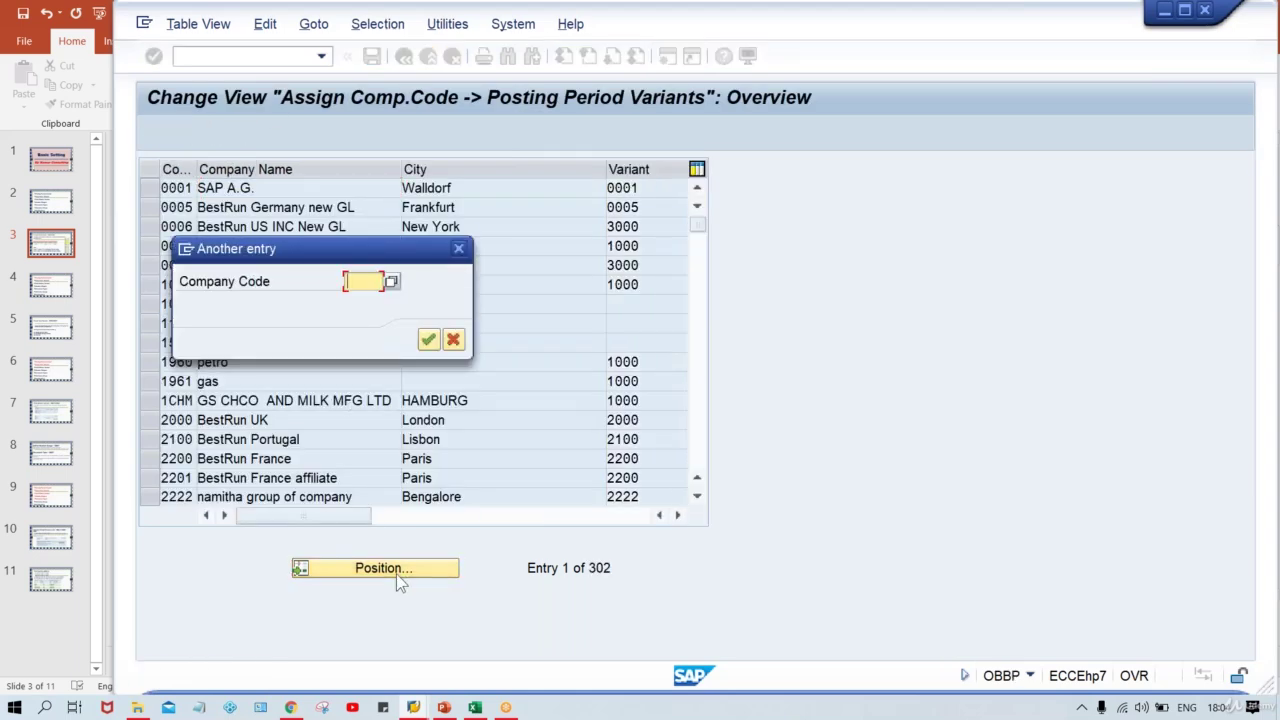
{"action": "type", "text": "TM00"}
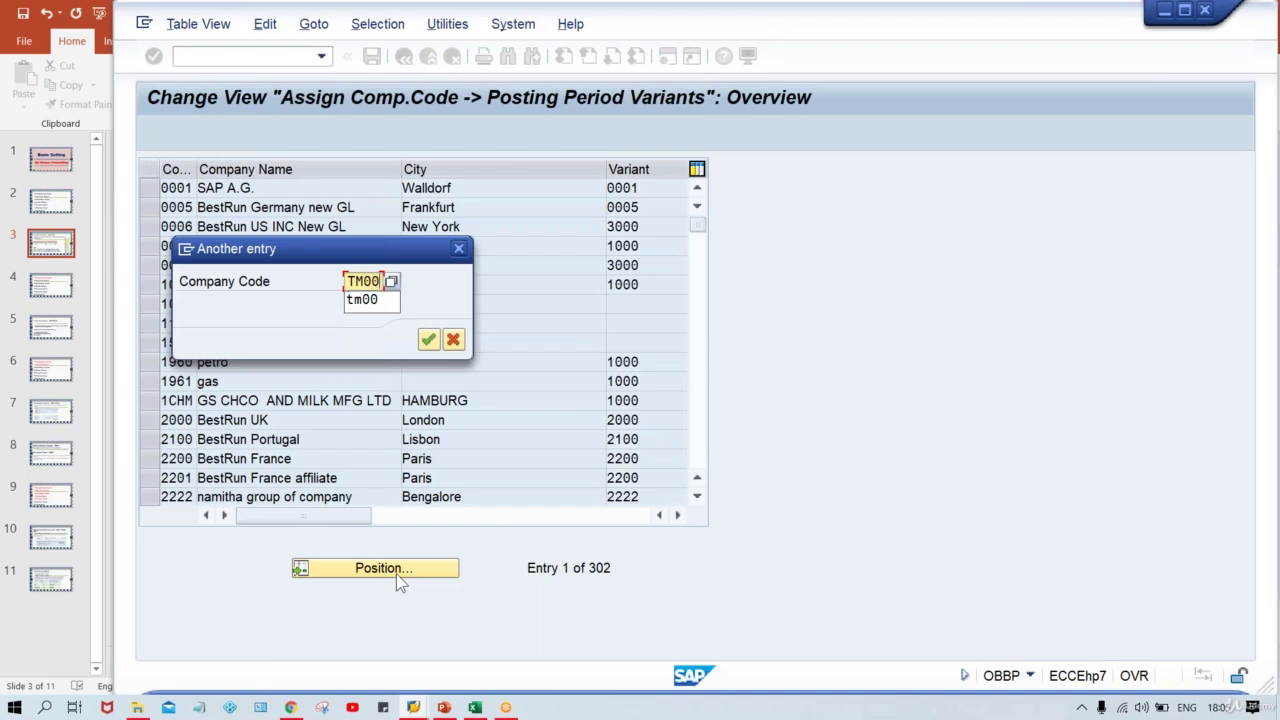
{"action": "key", "text": "Return"}
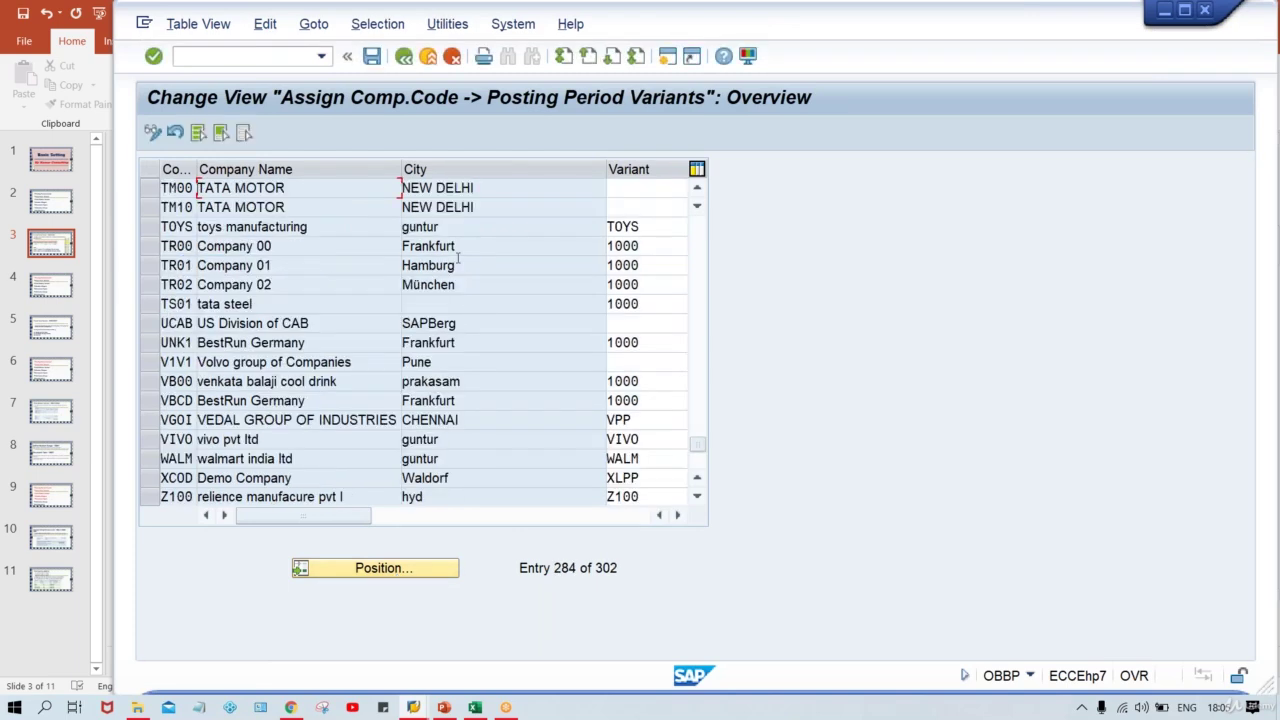
Step: Assign variant TPPV to company code TM00 and save it to the proposed TATA MOTOR customizing request
{"action": "left_click", "coordinate": [645, 190]}
{"action": "type", "text": "TPPV"}
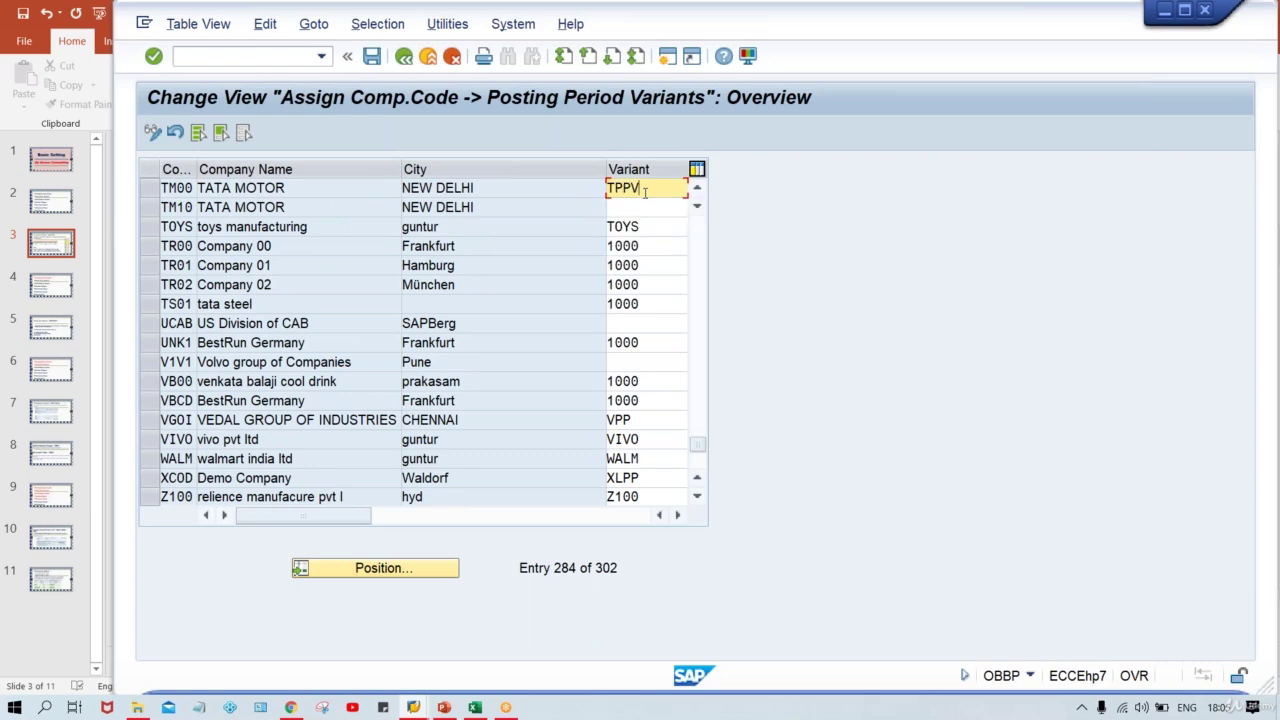
{"action": "key", "text": "ctrl+s"}
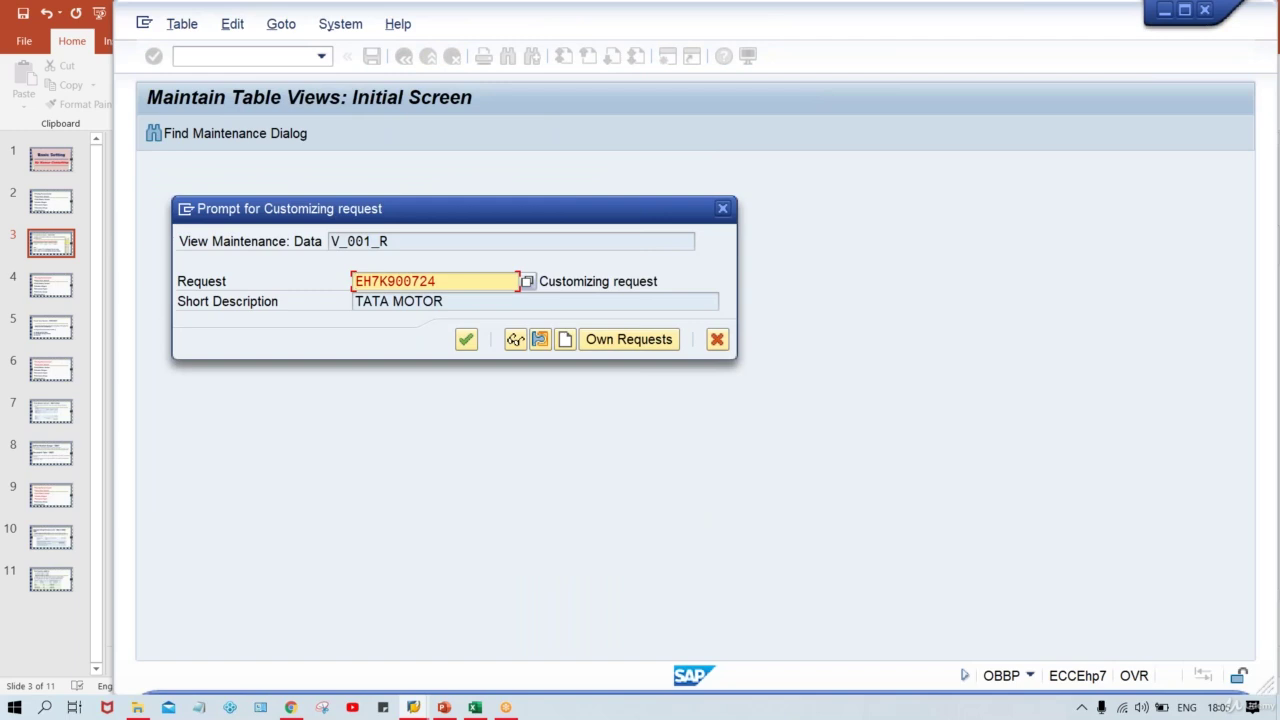
{"action": "key", "text": "Return"}
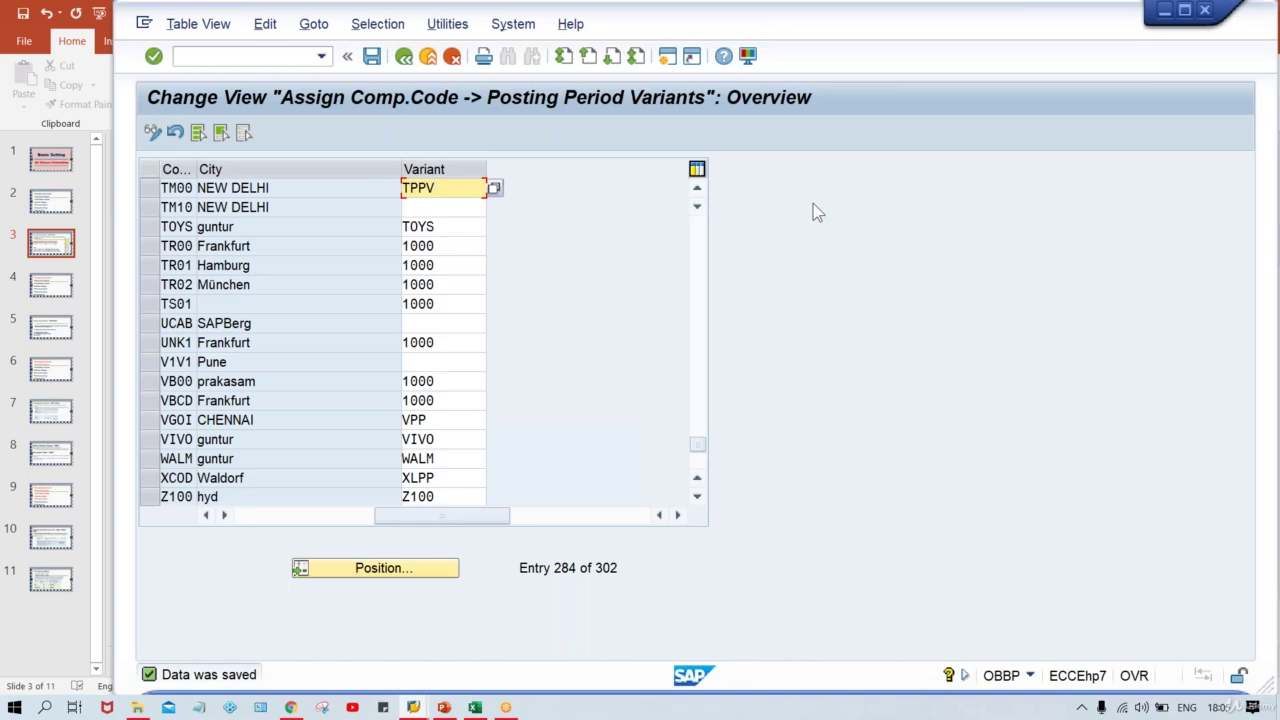
Step: Go to transaction OB52 for specifying posting period time intervals
{"action": "left_click", "coordinate": [245, 55]}
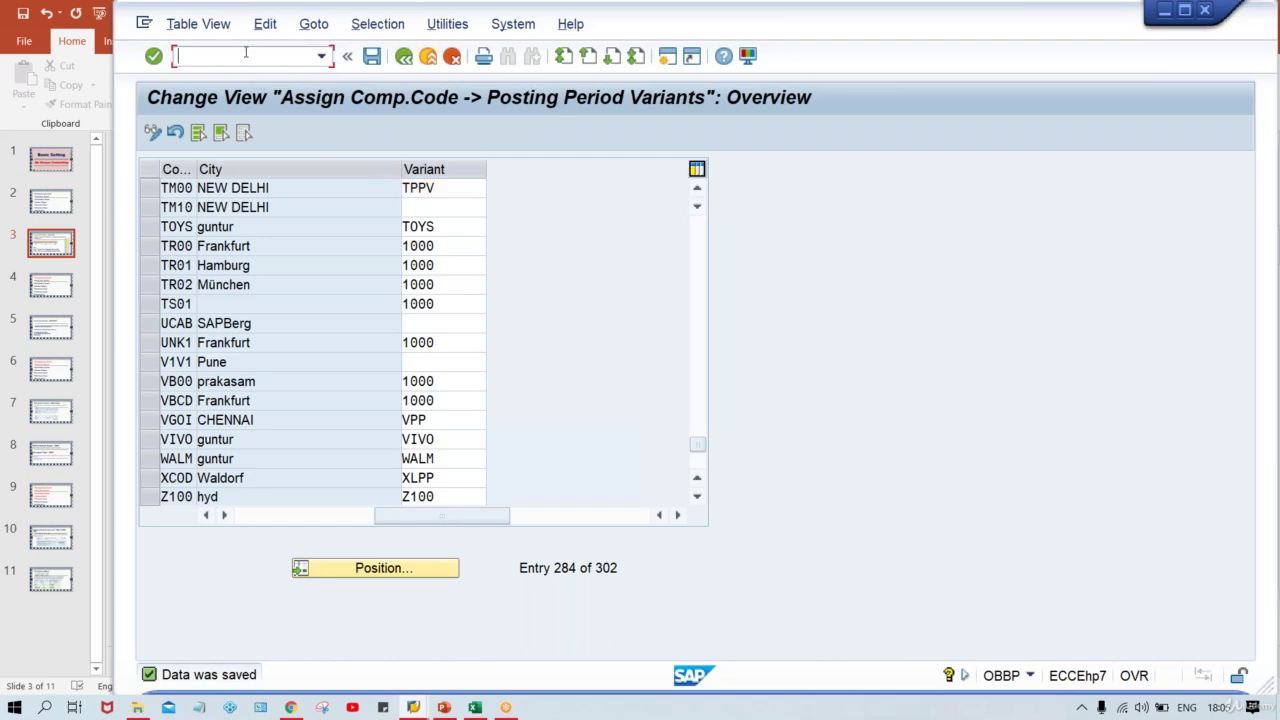
{"action": "type", "text": "/NOBB52"}
{"action": "key", "text": "BackSpace"}
{"action": "key", "text": "Return"}
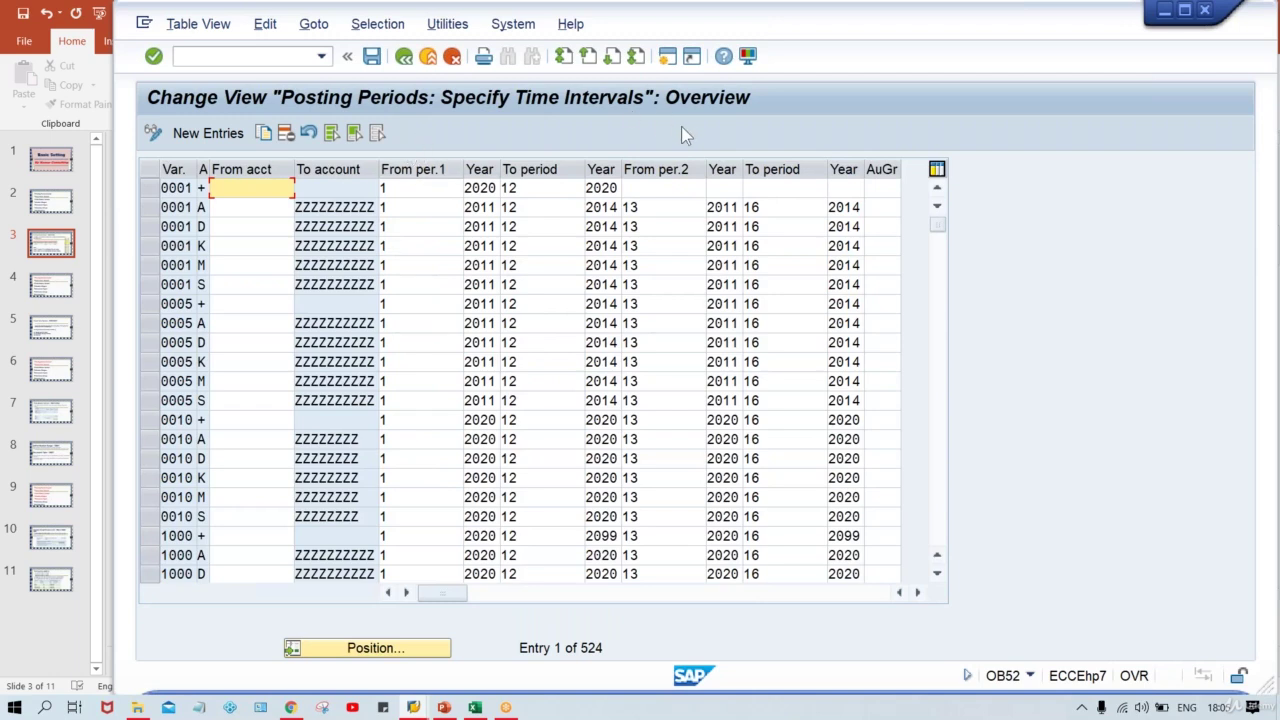
Step: Start a copy of the 0001 row with account type +, entering TM00 as its variant and + as its account type
{"action": "left_click", "coordinate": [148, 190]}
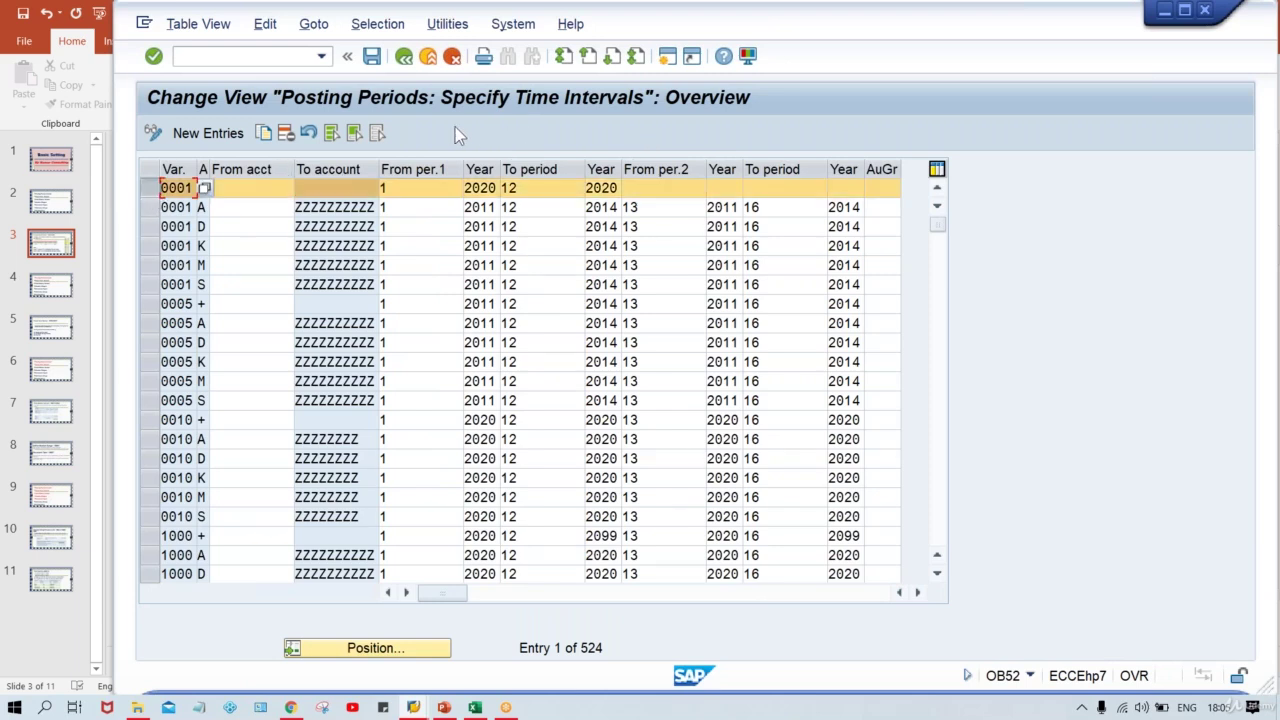
{"action": "left_click", "coordinate": [261, 132]}
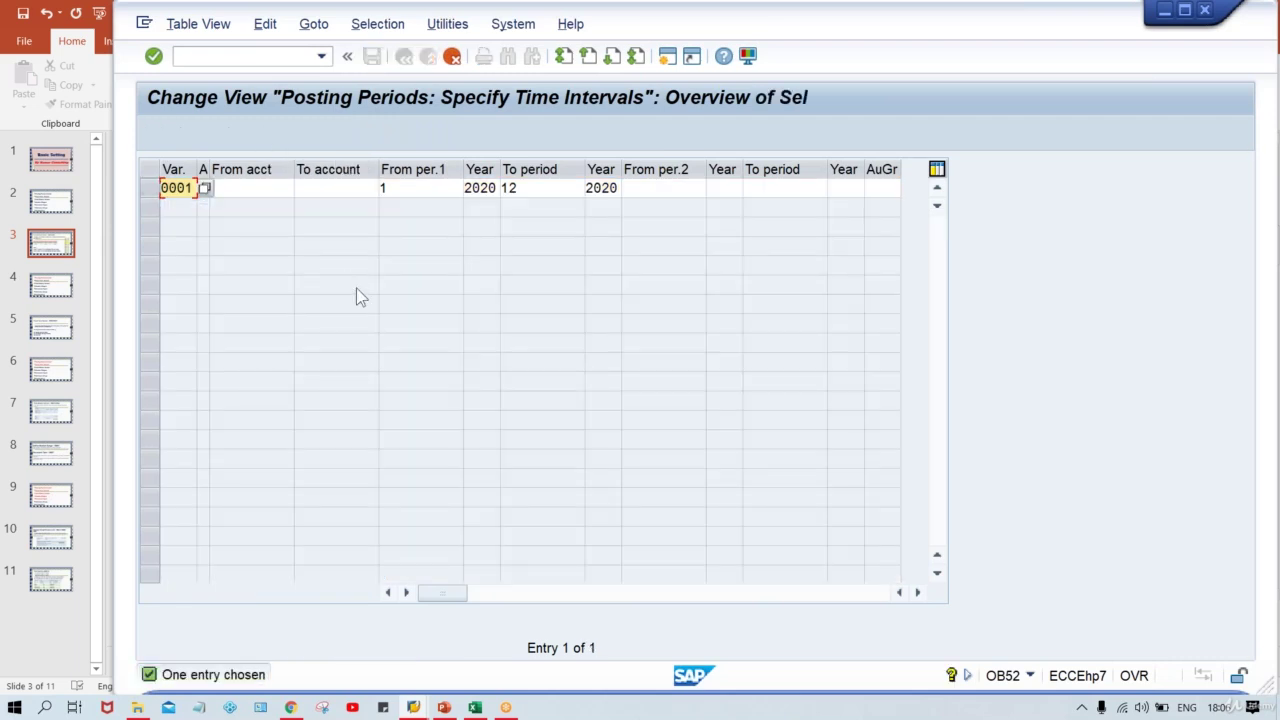
{"action": "key", "text": "BackSpace"}
{"action": "key", "text": "BackSpace"}
{"action": "key", "text": "BackSpace"}
{"action": "key", "text": "BackSpace"}
{"action": "type", "text": "TM00"}
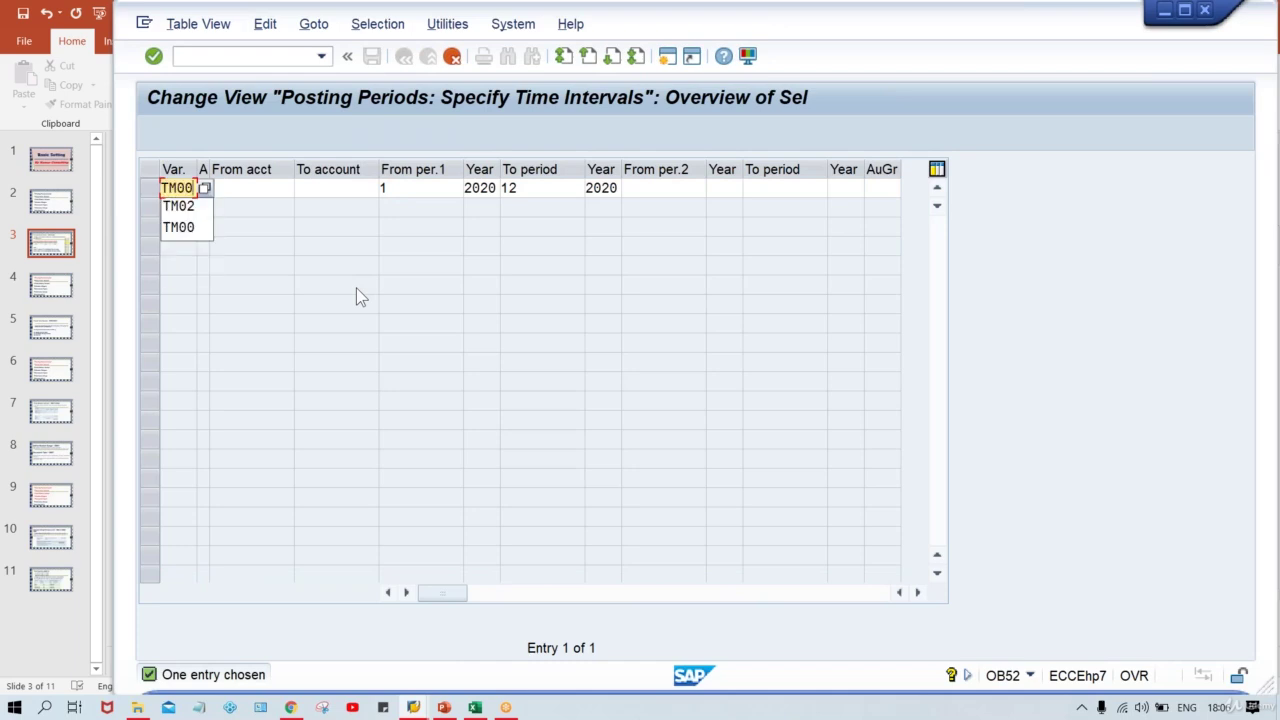
{"action": "key", "text": "Tab"}
{"action": "type", "text": "+"}
{"action": "key", "text": "Tab"}
{"action": "key", "text": "Tab"}
{"action": "key", "text": "Tab"}
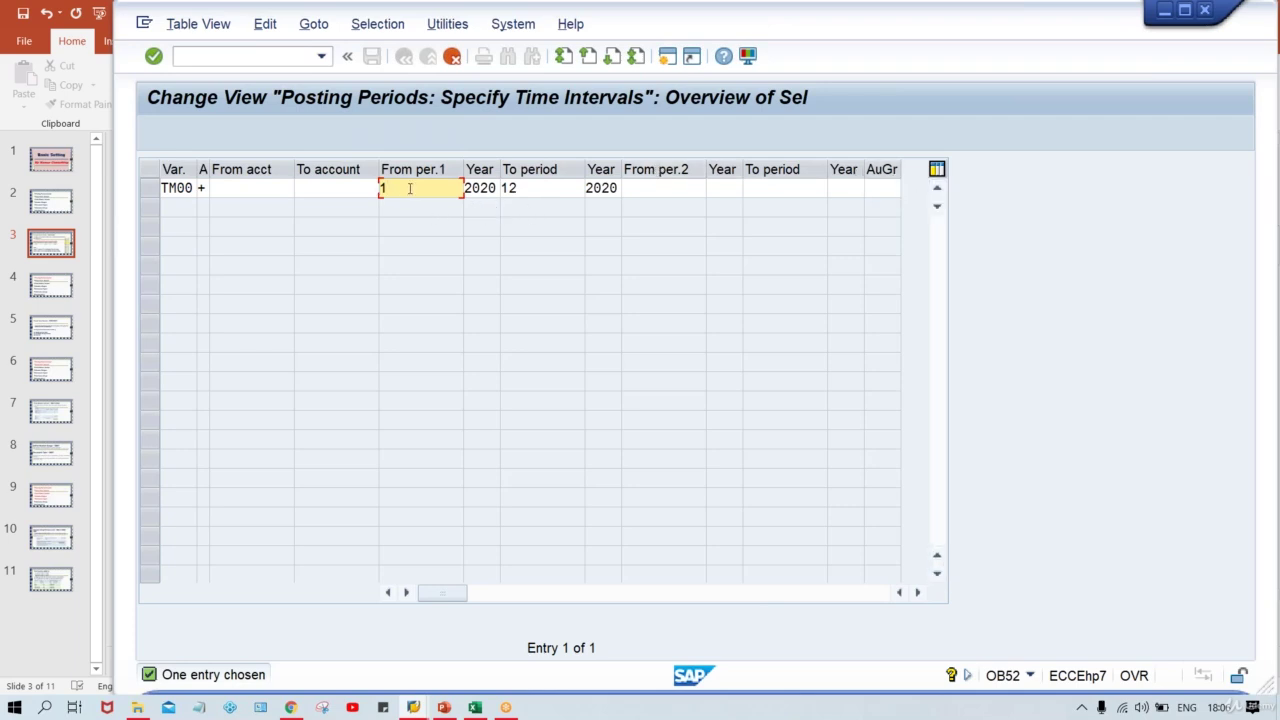
Step: Set the copied row's first From period to 7 and its To period to 7, and submit the entry
{"action": "key", "text": "BackSpace"}
{"action": "type", "text": "7"}
{"action": "key", "text": "Tab"}
{"action": "key", "text": "Tab"}
{"action": "key", "text": "BackSpace"}
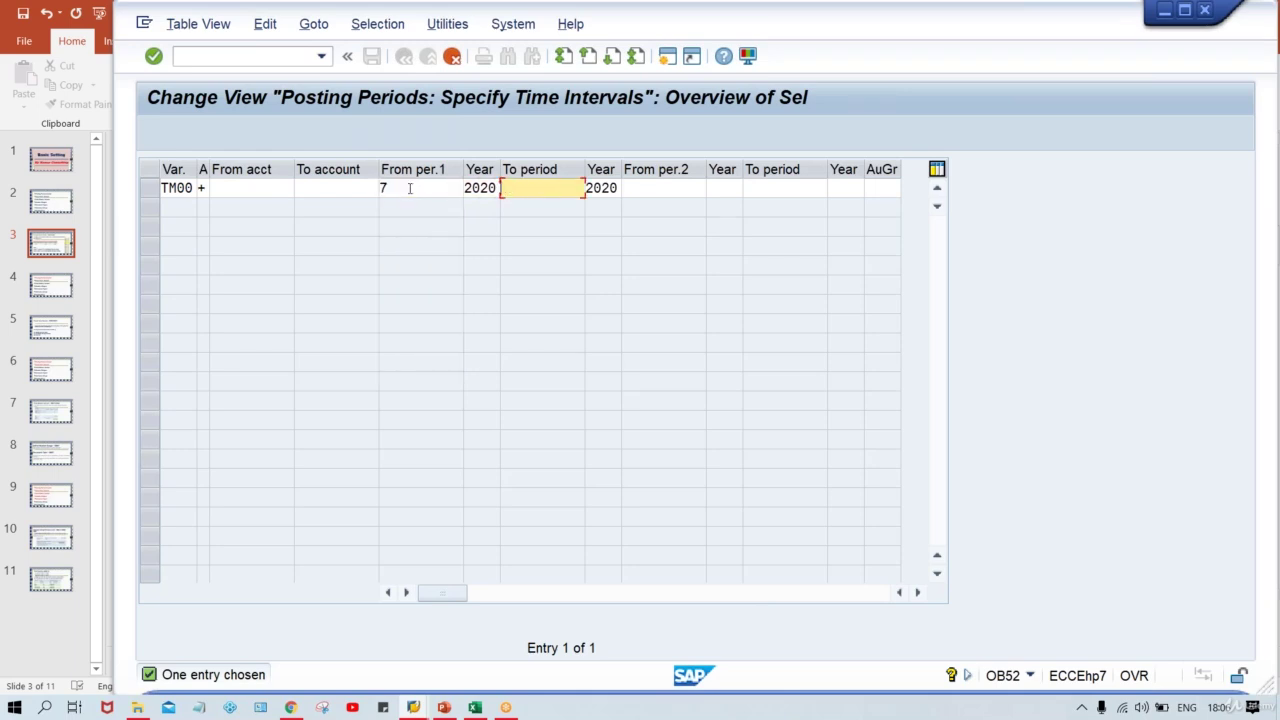
{"action": "type", "text": "7"}
{"action": "key", "text": "Return"}
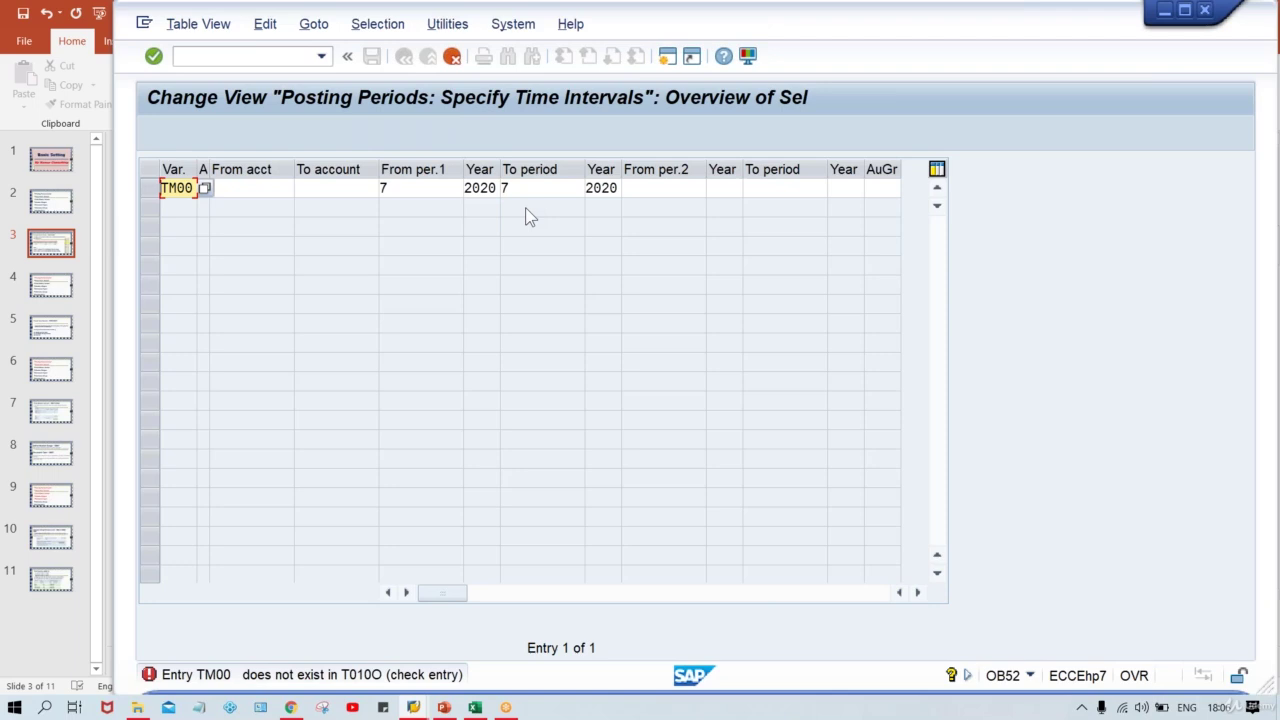
Step: Replace the copied row's variant with TPPV and complete the copy
{"action": "key", "text": "Delete"}
{"action": "key", "text": "Delete"}
{"action": "key", "text": "Delete"}
{"action": "key", "text": "Delete"}
{"action": "type", "text": "TPPV"}
{"action": "key", "text": "Return"}
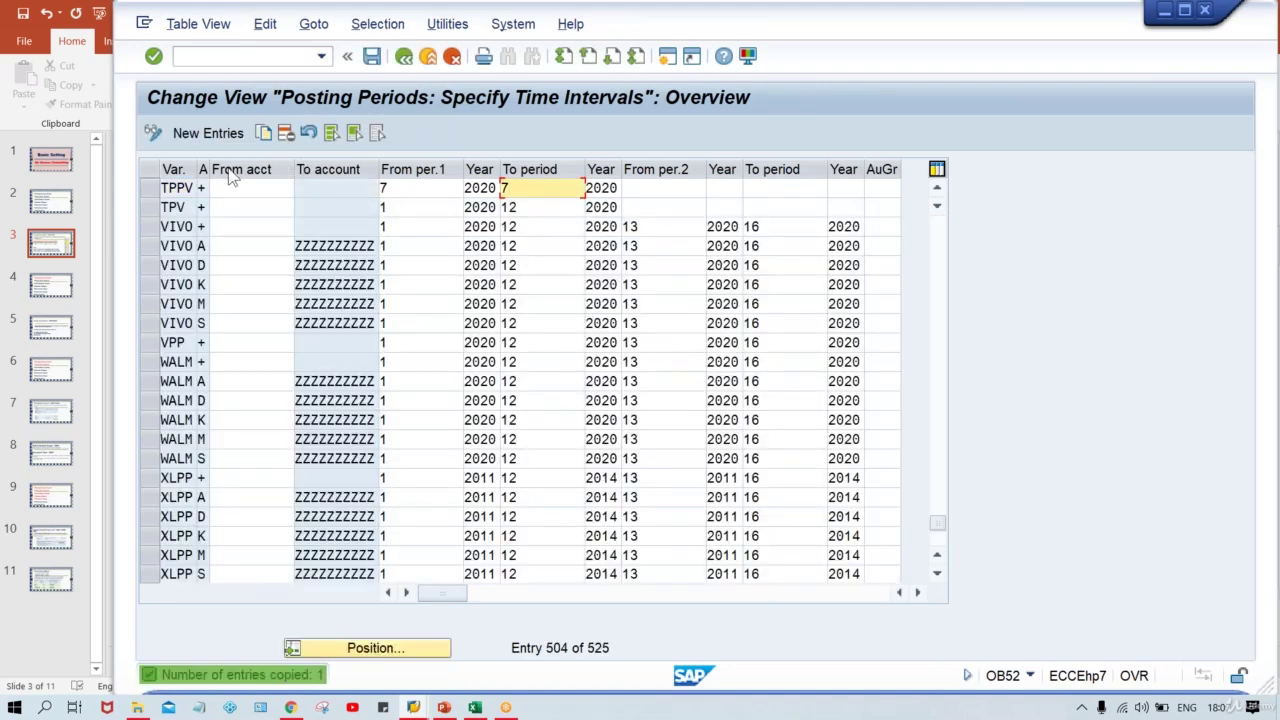
{"action": "left_click", "coordinate": [150, 188]}
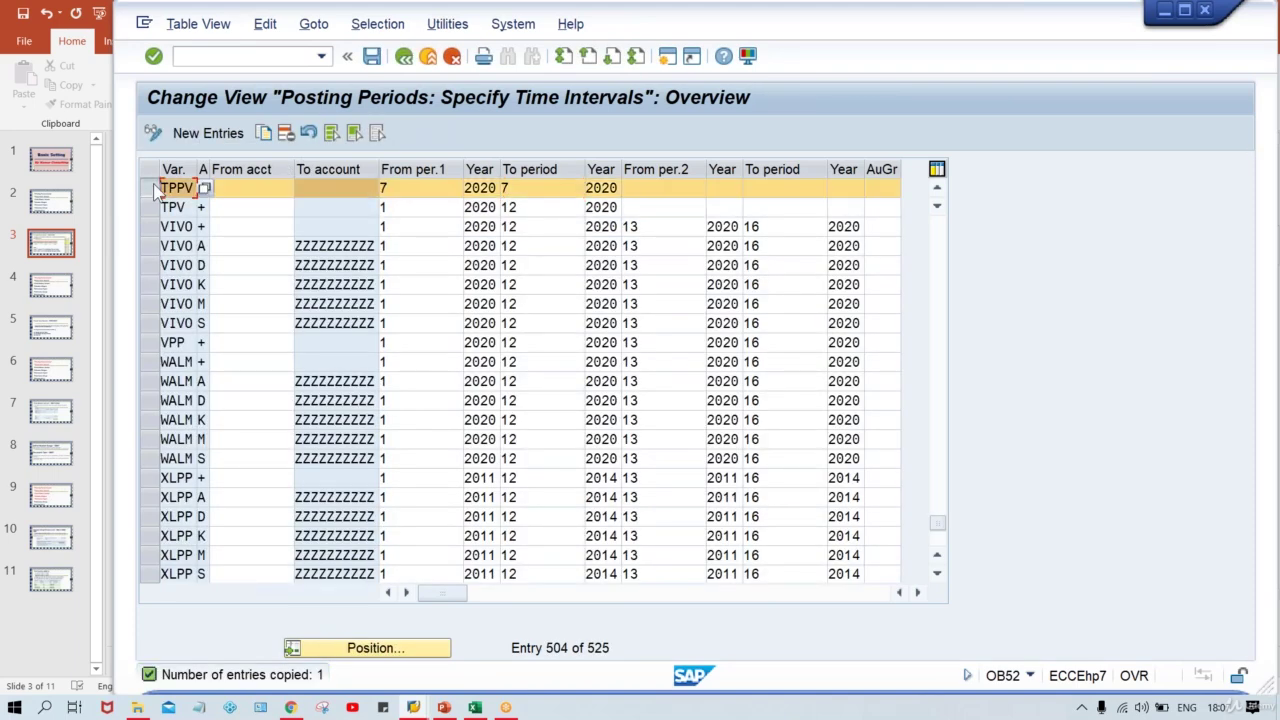
{"action": "left_click", "coordinate": [411, 188]}
{"action": "left_click", "coordinate": [546, 188]}
{"action": "left_click", "coordinate": [630, 187]}
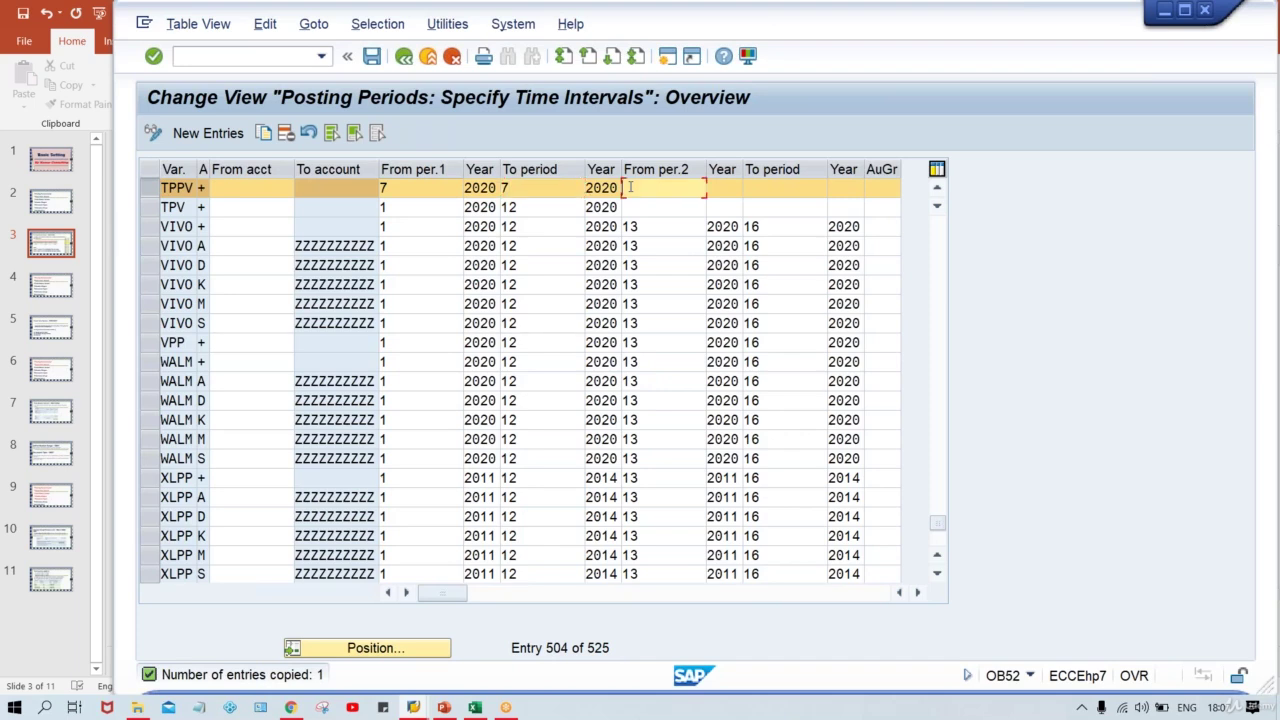
{"action": "left_click", "coordinate": [402, 189]}
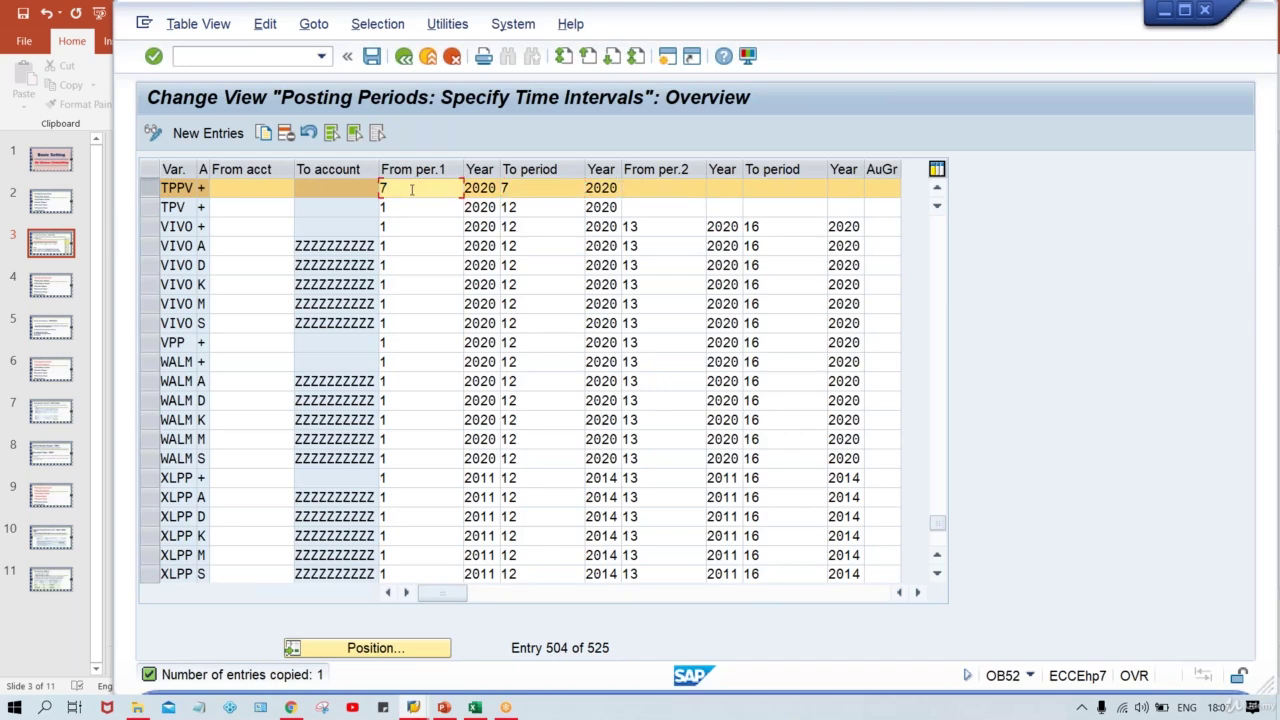
Step: Save the TPPV posting period interval to the proposed TATA MOTOR customizing request
{"action": "left_click", "coordinate": [530, 190]}
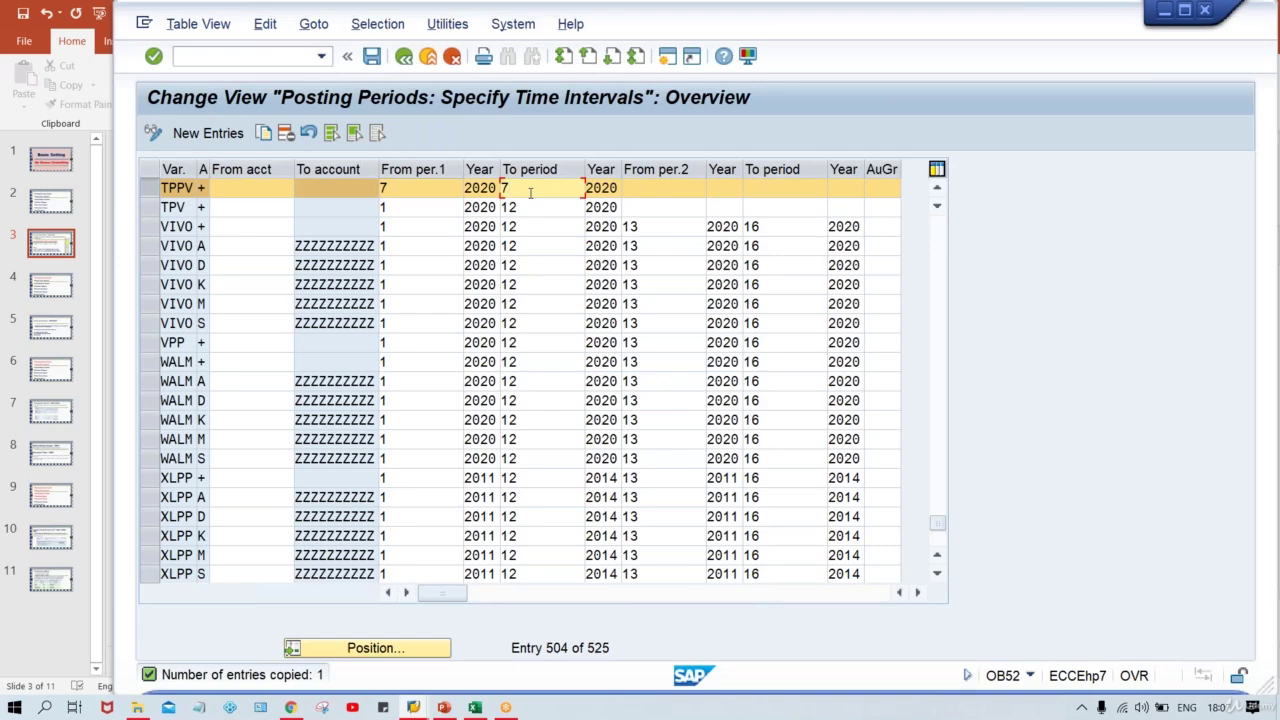
{"action": "key", "text": "ctrl+s"}
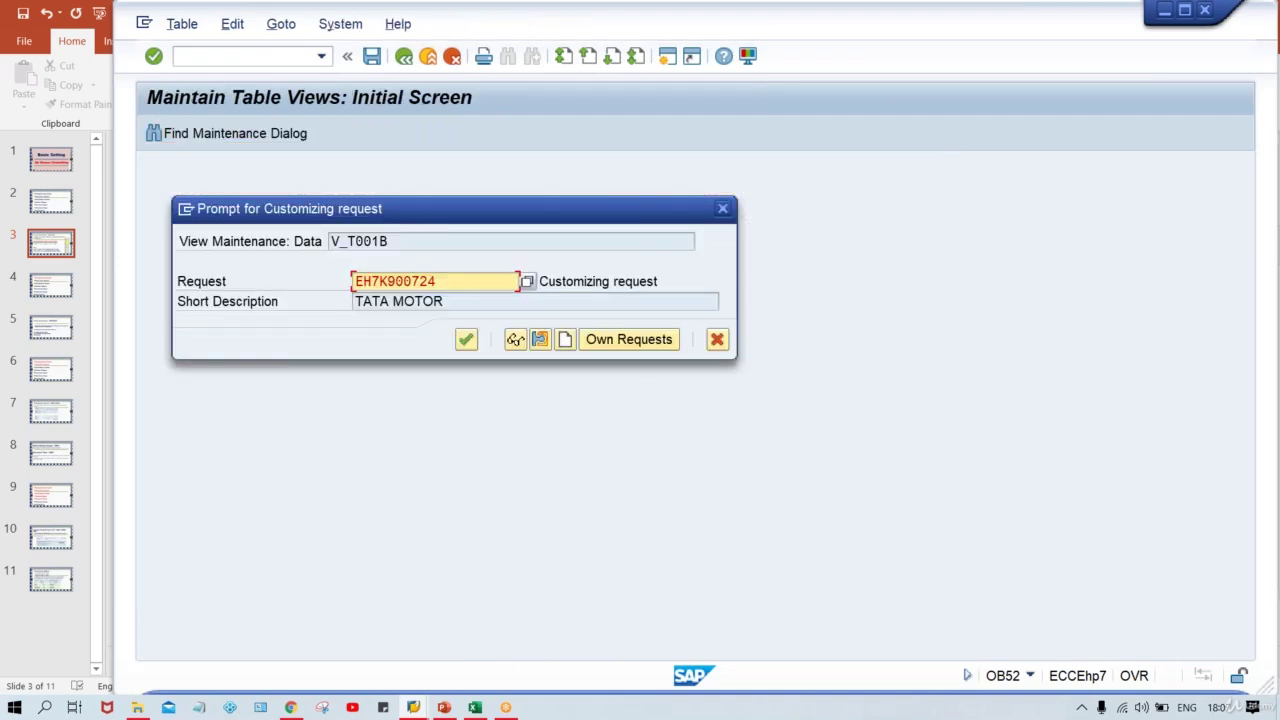
{"action": "key", "text": "Return"}
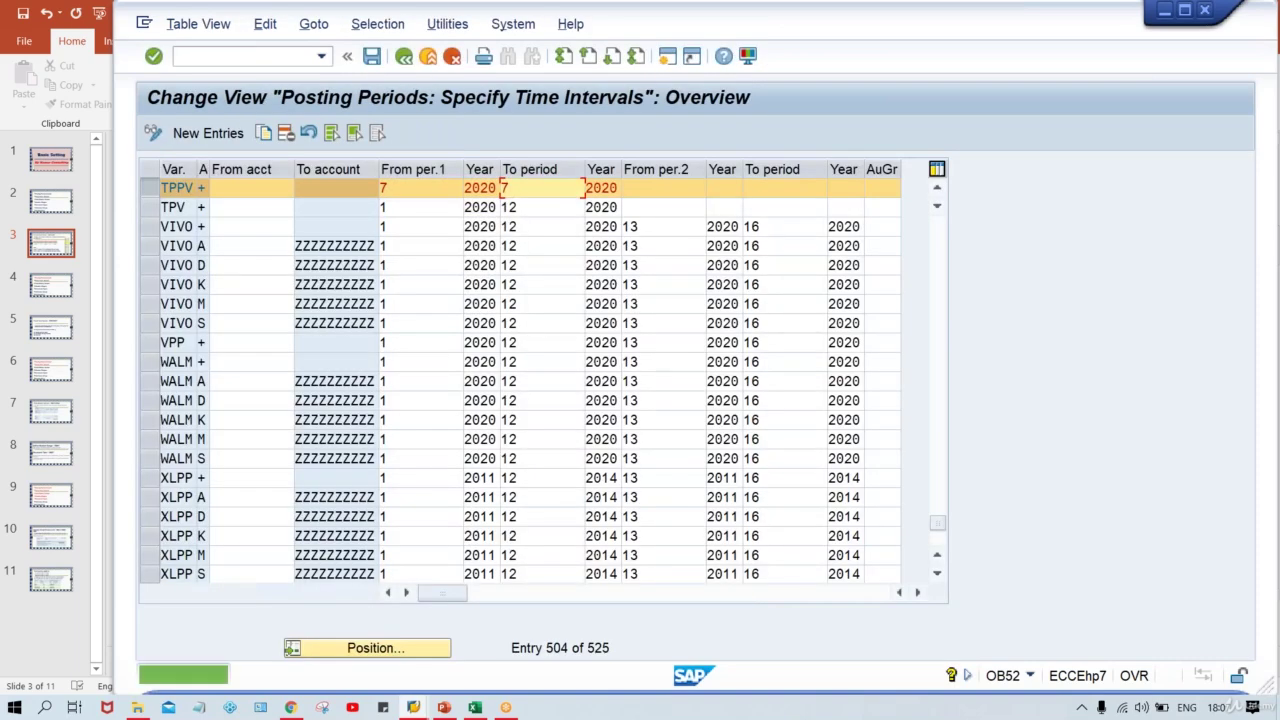
{"action": "left_click", "coordinate": [420, 189]}
{"action": "left_click", "coordinate": [520, 189]}
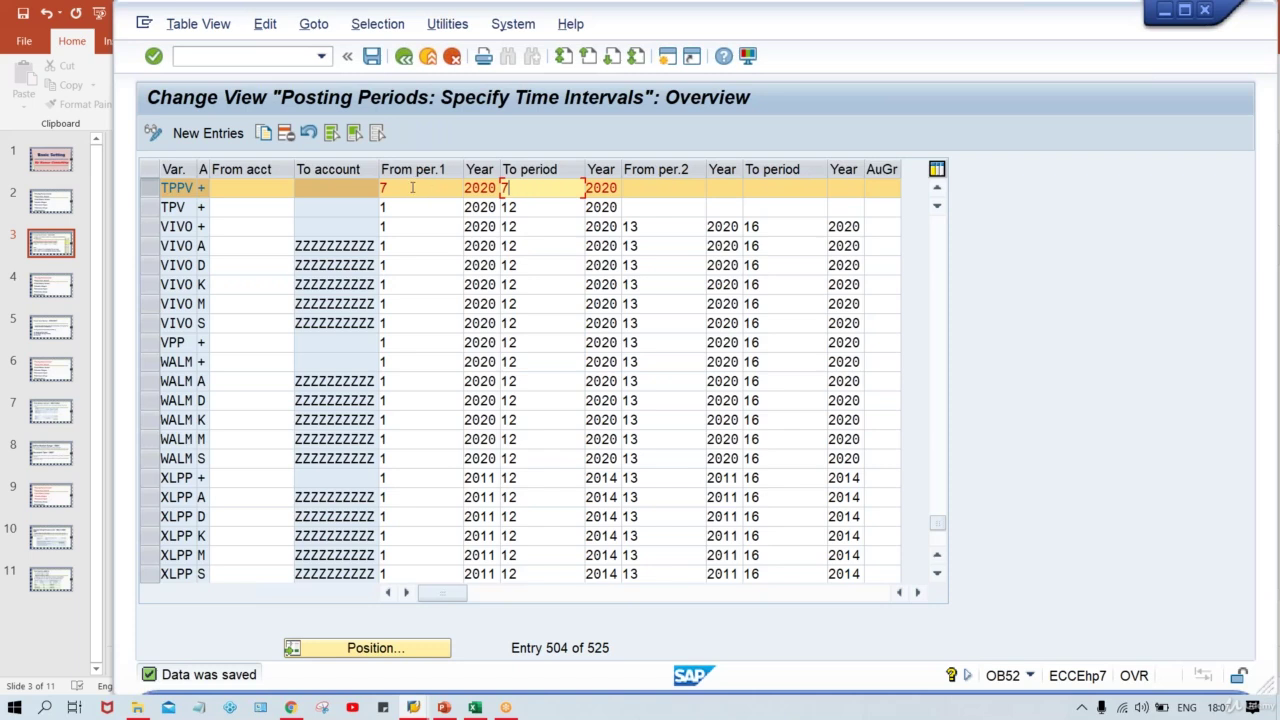
{"action": "key", "text": "shift+Tab"}
{"action": "key", "text": "shift+Tab"}
{"action": "key", "text": "Tab"}
{"action": "key", "text": "Tab"}
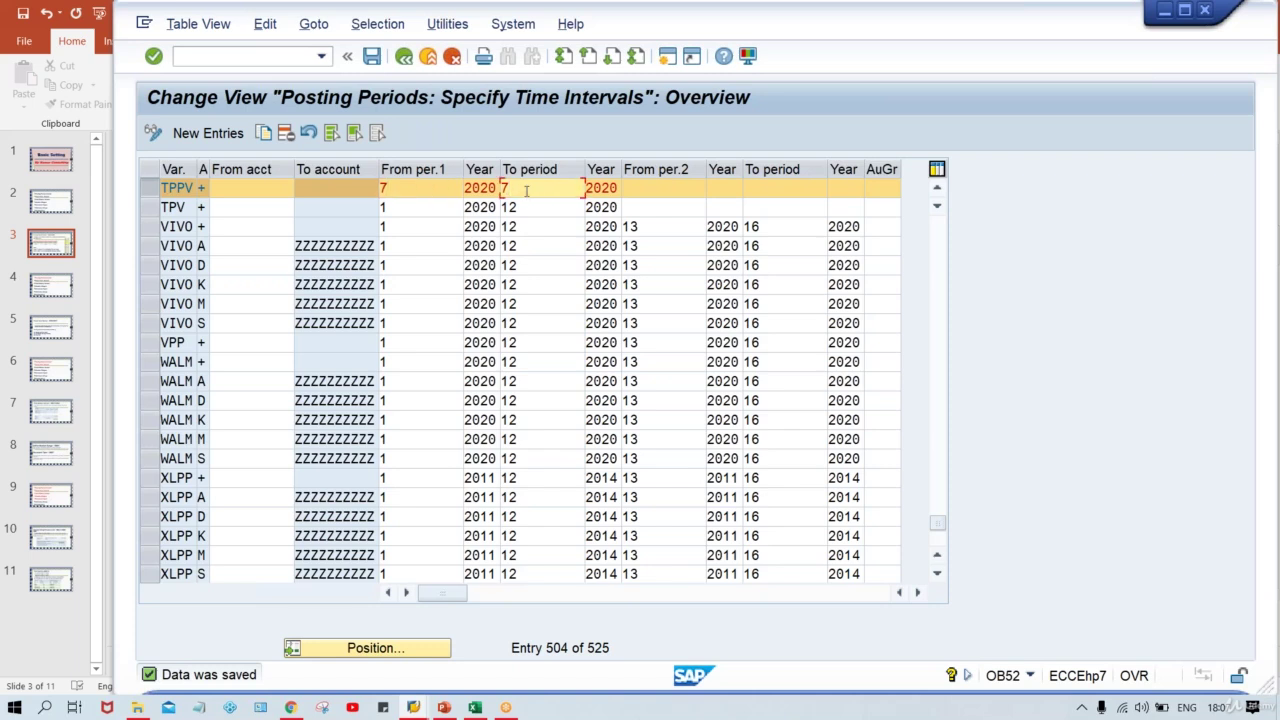